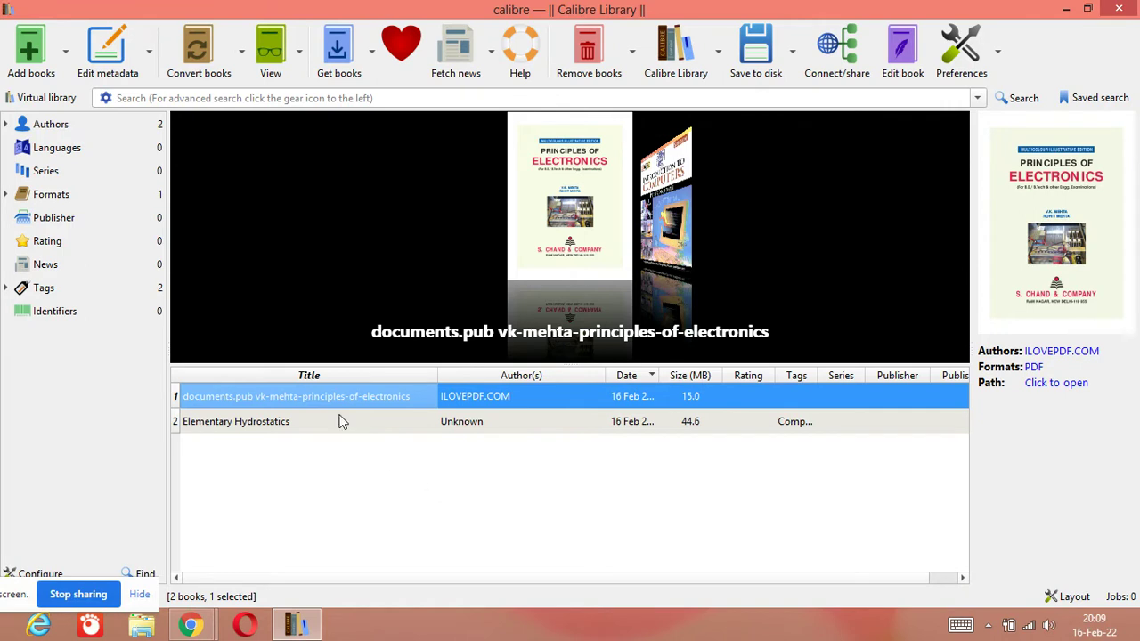
# Examine the removal options available for the electronics book in the library list.
pyautogui.rightClick(282, 459)
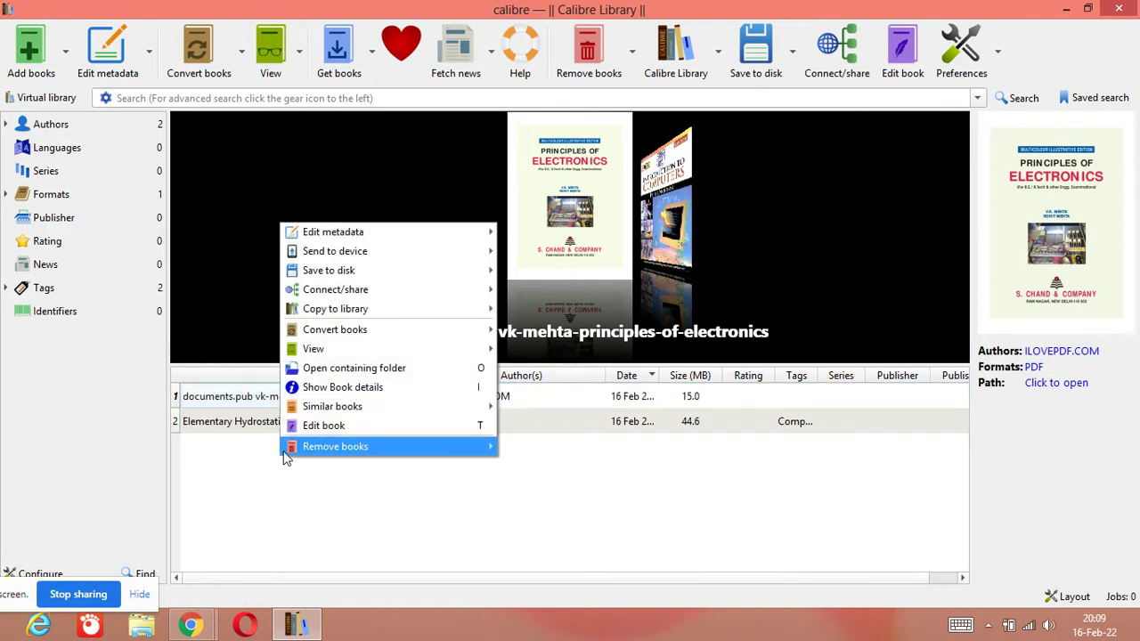
pyautogui.click(239, 426)
pyautogui.rightClick(240, 410)
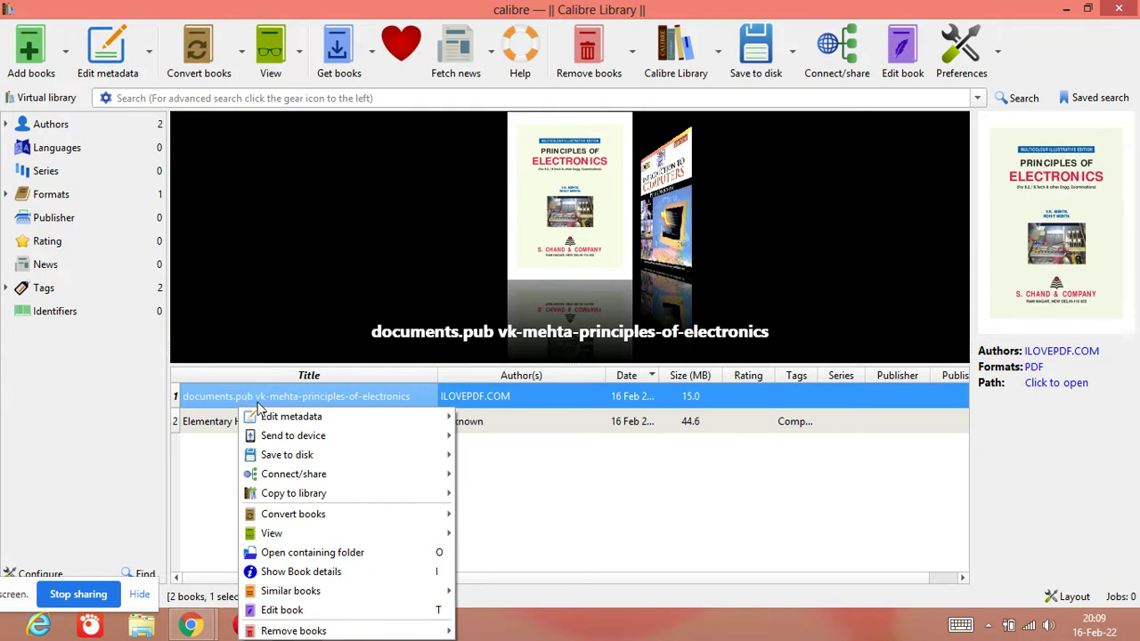
pyautogui.moveTo(353, 633)
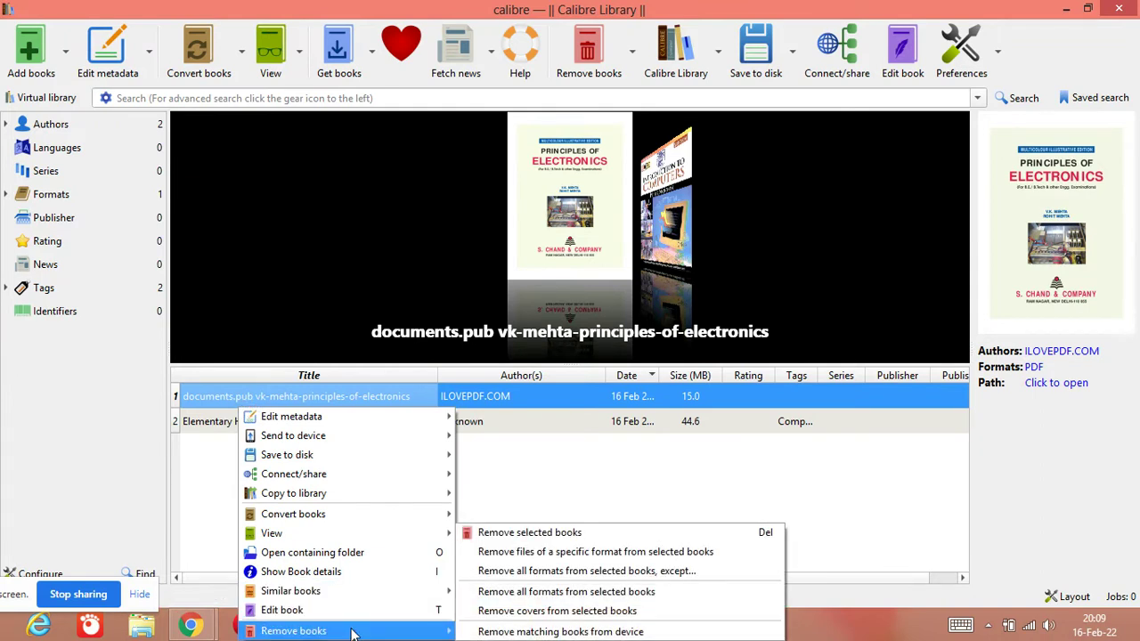
pyautogui.click(484, 458)
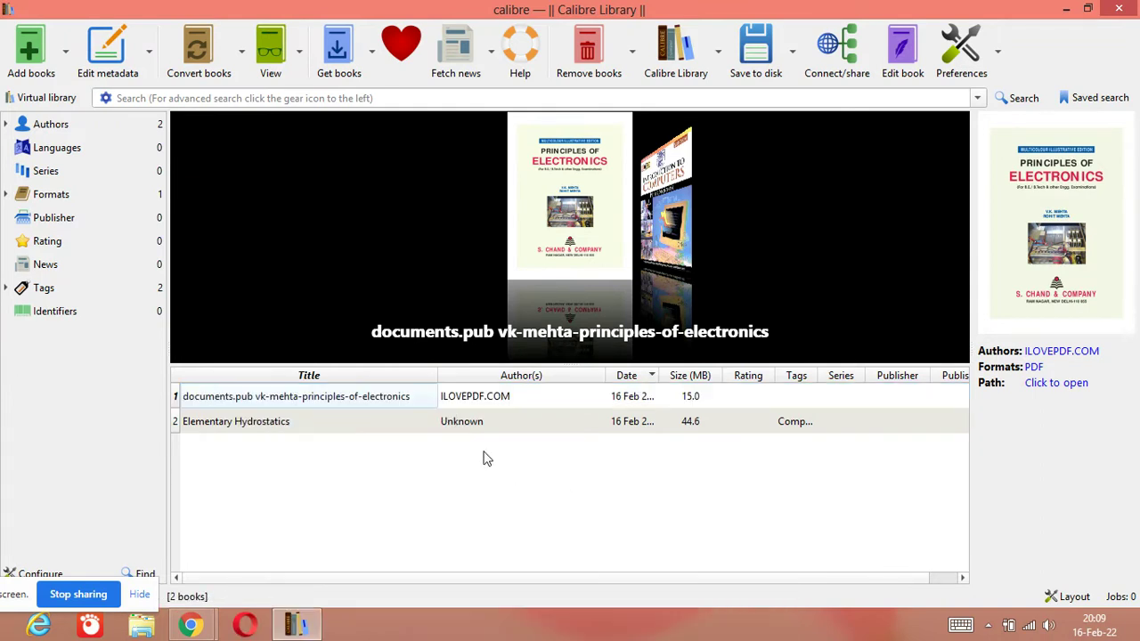
pyautogui.rightClick(289, 397)
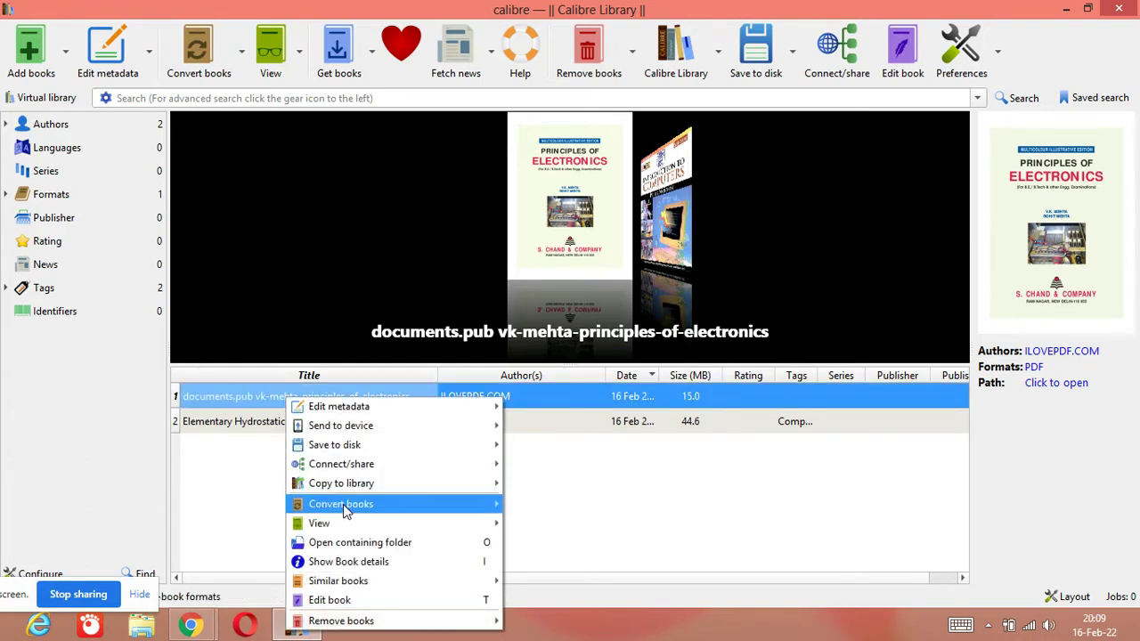
pyautogui.moveTo(341, 627)
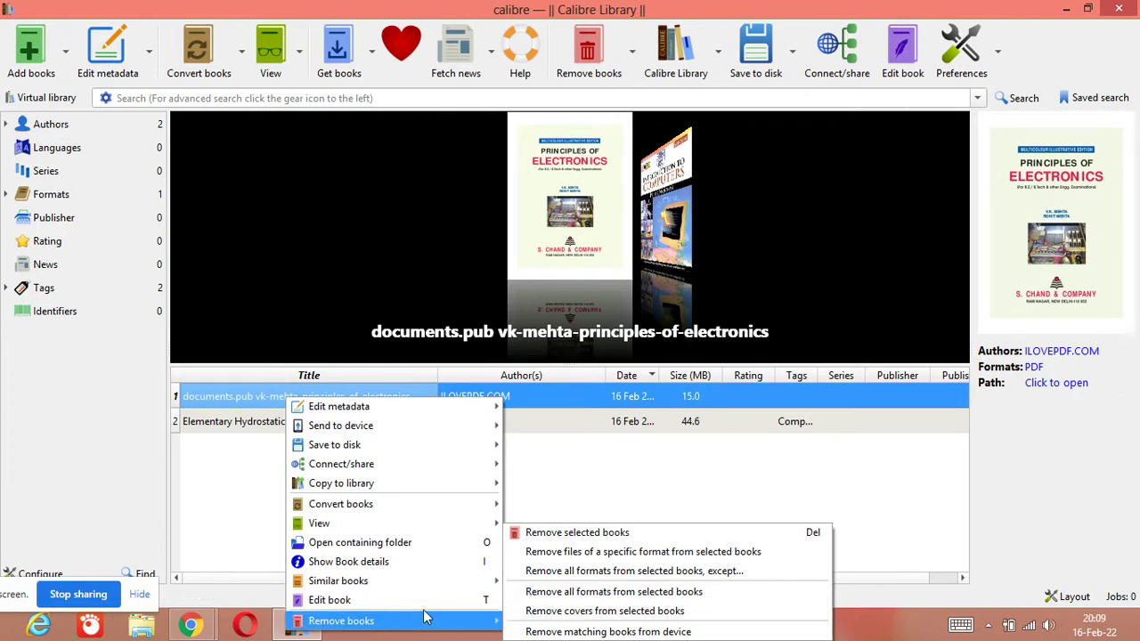
pyautogui.click(592, 94)
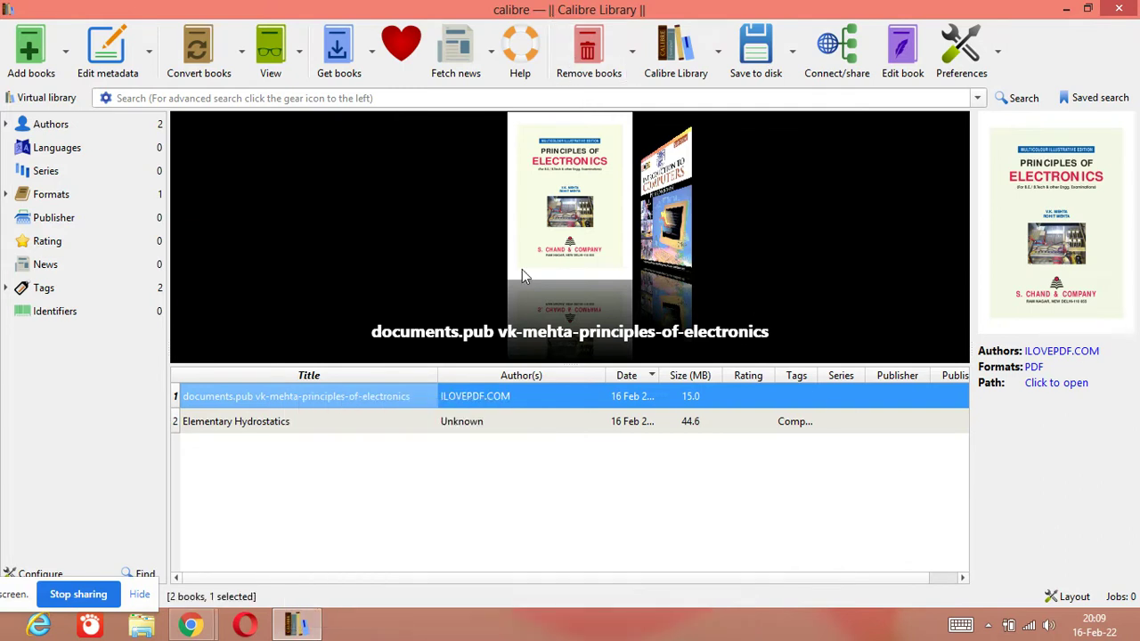
pyautogui.click(306, 420)
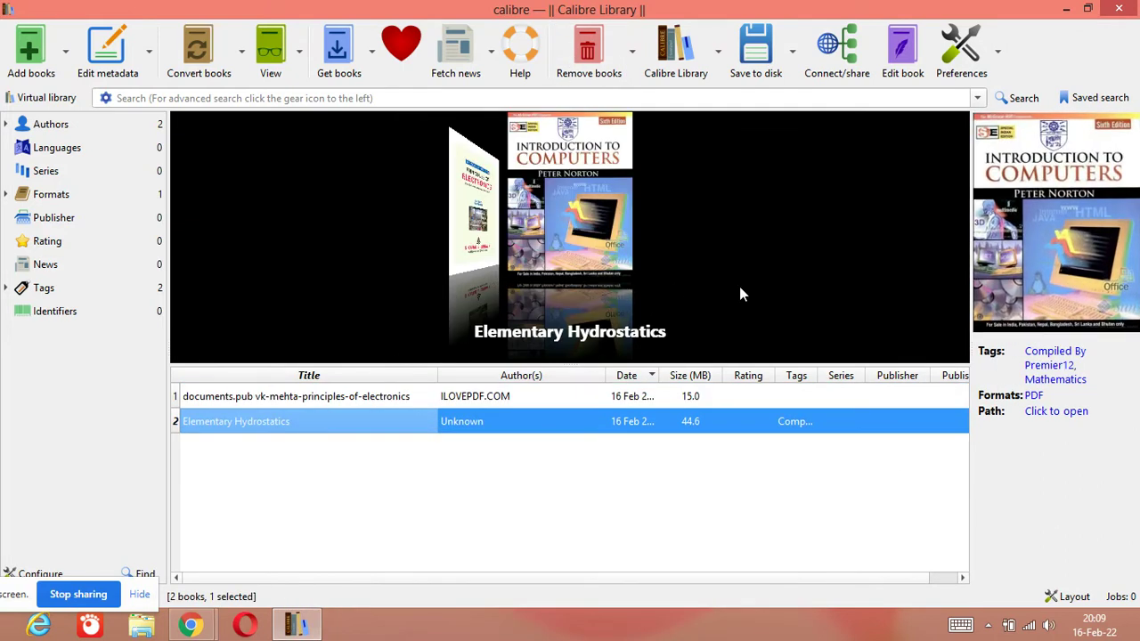
pyautogui.click(632, 51)
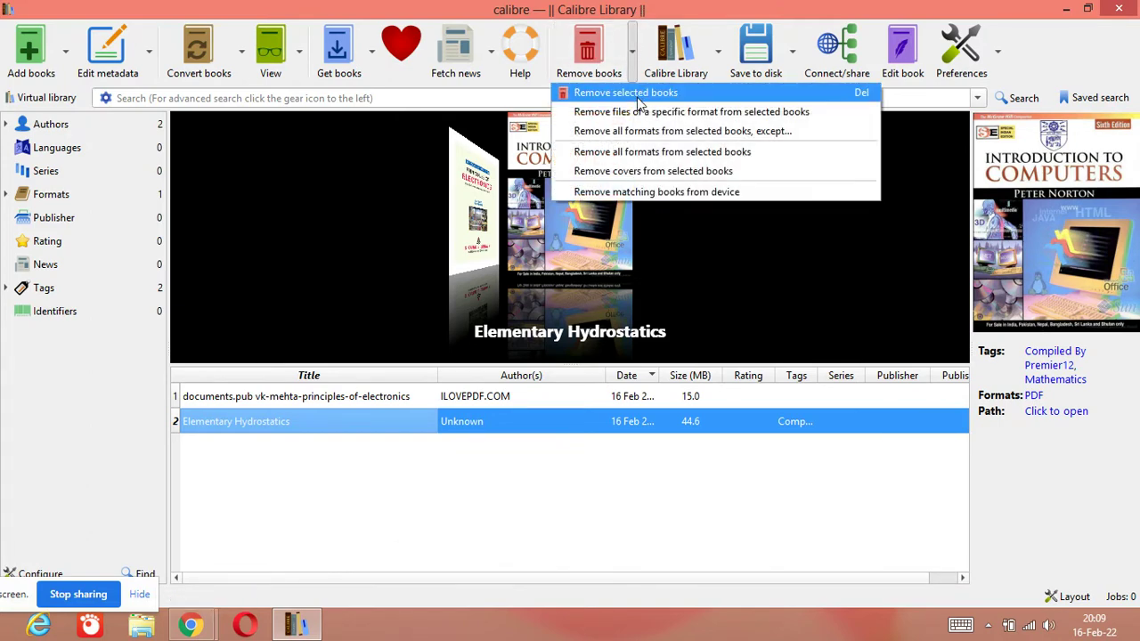
pyautogui.click(638, 94)
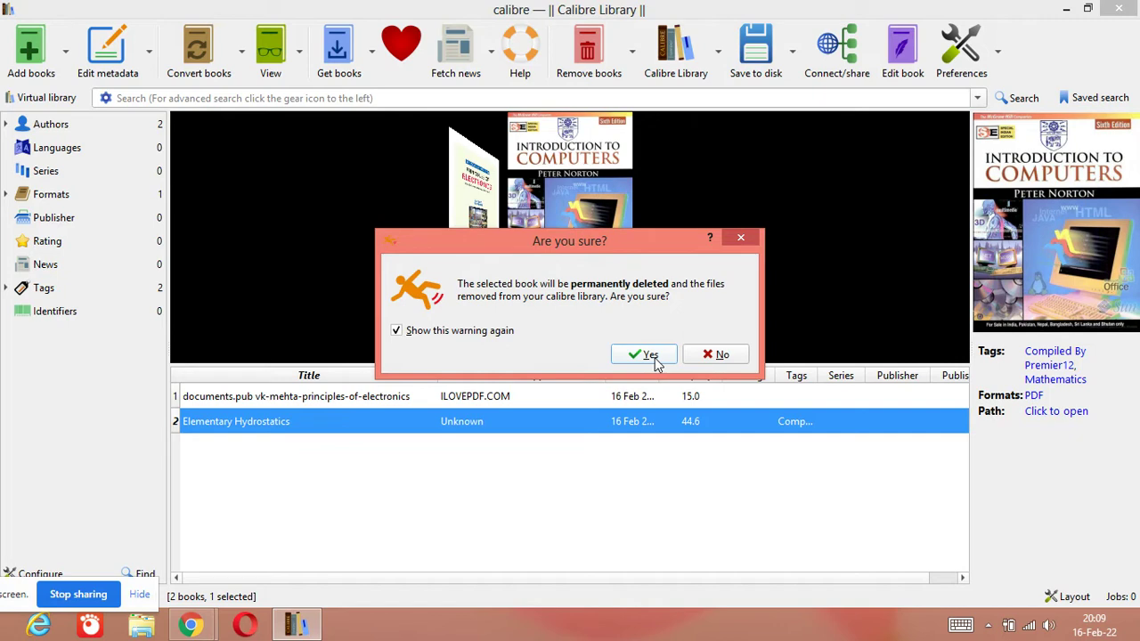
pyautogui.click(715, 355)
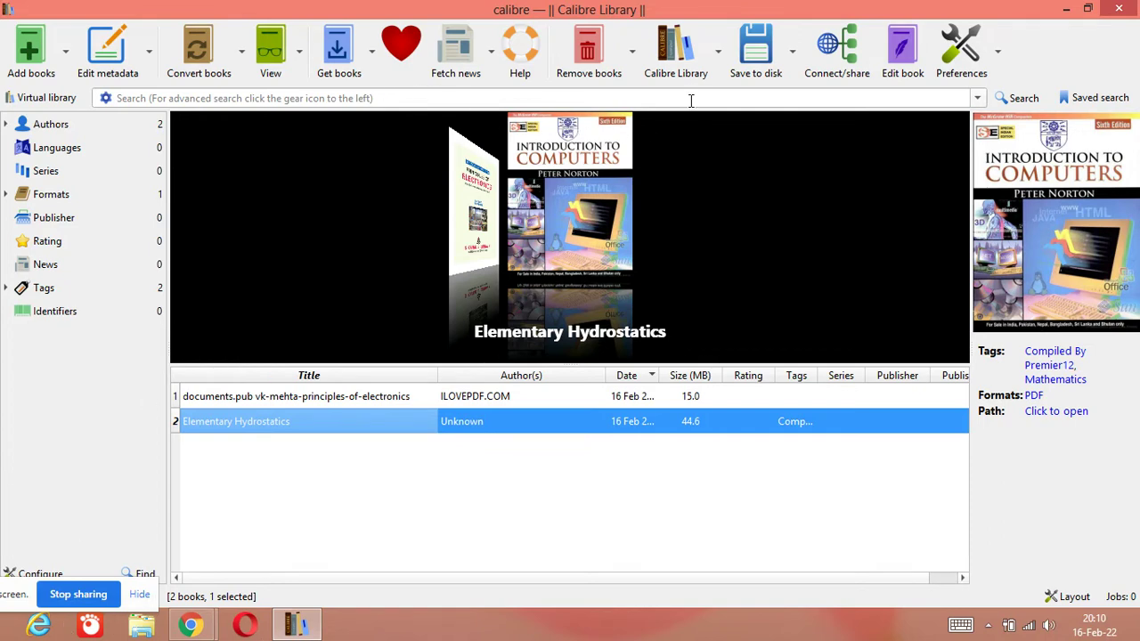
# Start switching or creating a library and browse for its new location.
pyautogui.click(719, 76)
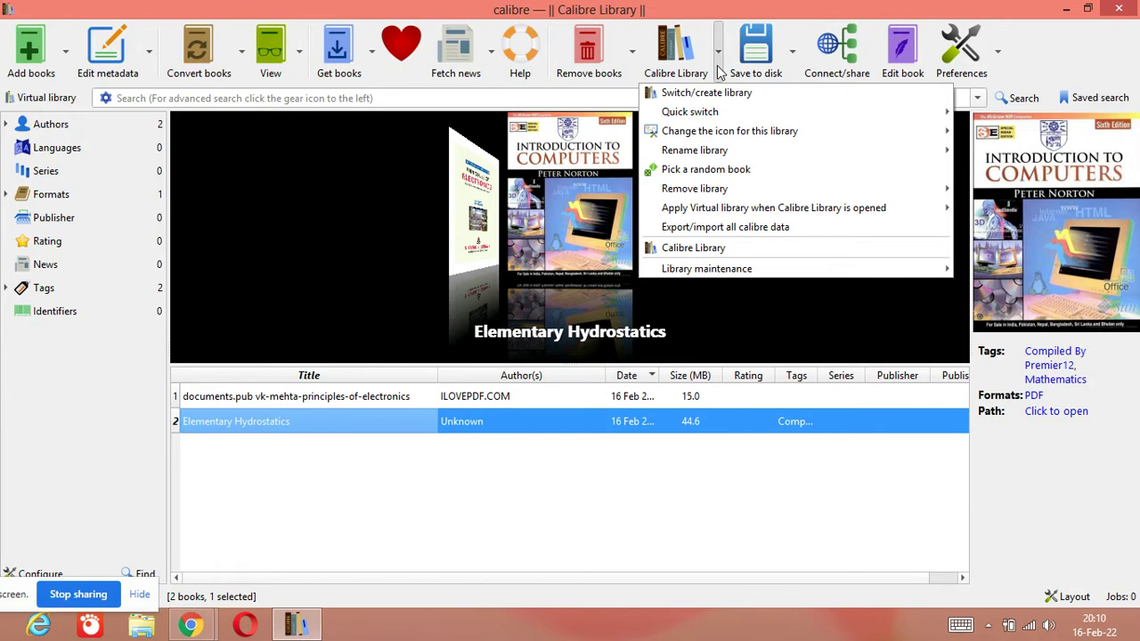
pyautogui.click(687, 71)
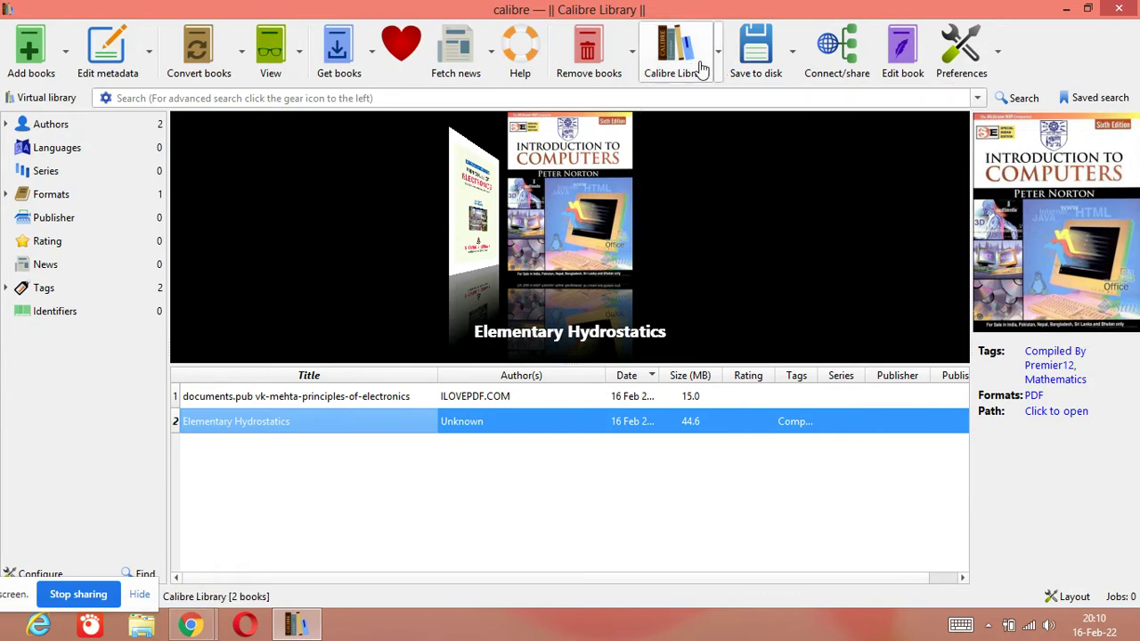
pyautogui.click(676, 52)
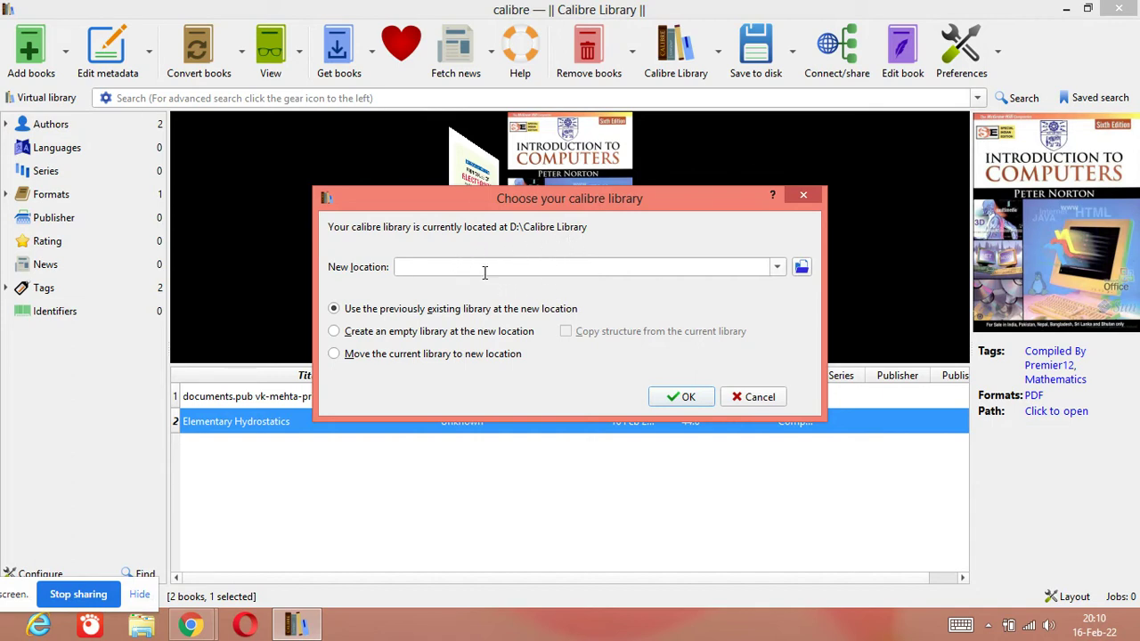
pyautogui.click(802, 269)
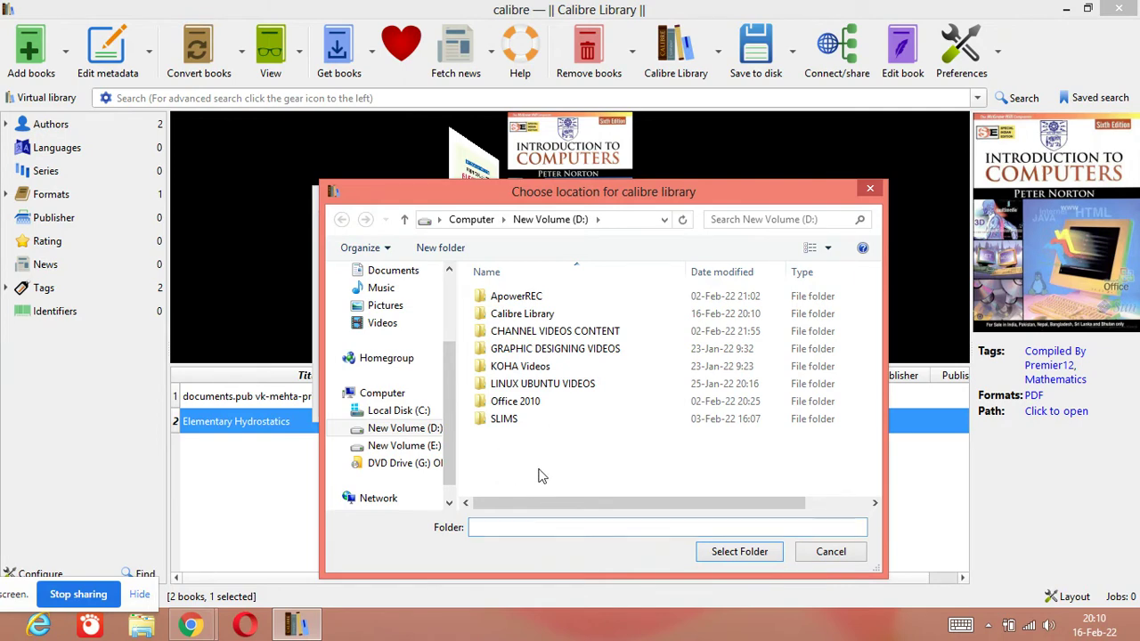
# Create a folder named My Calibre Library on drive D: and open it.
pyautogui.rightClick(538, 473)
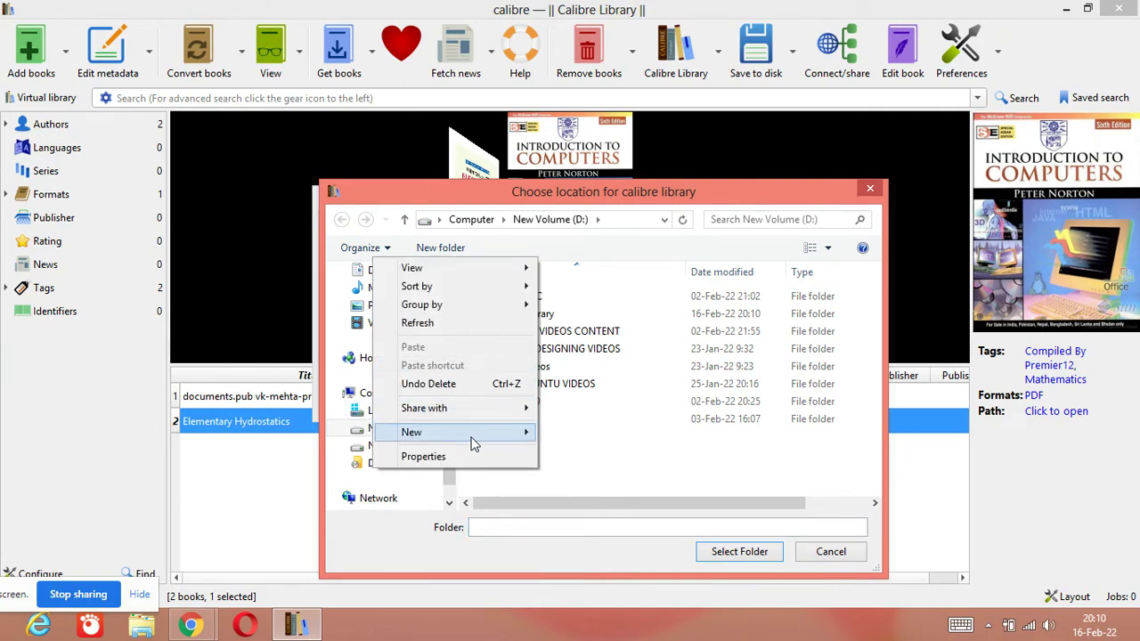
pyautogui.moveTo(499, 444)
pyautogui.click(358, 437)
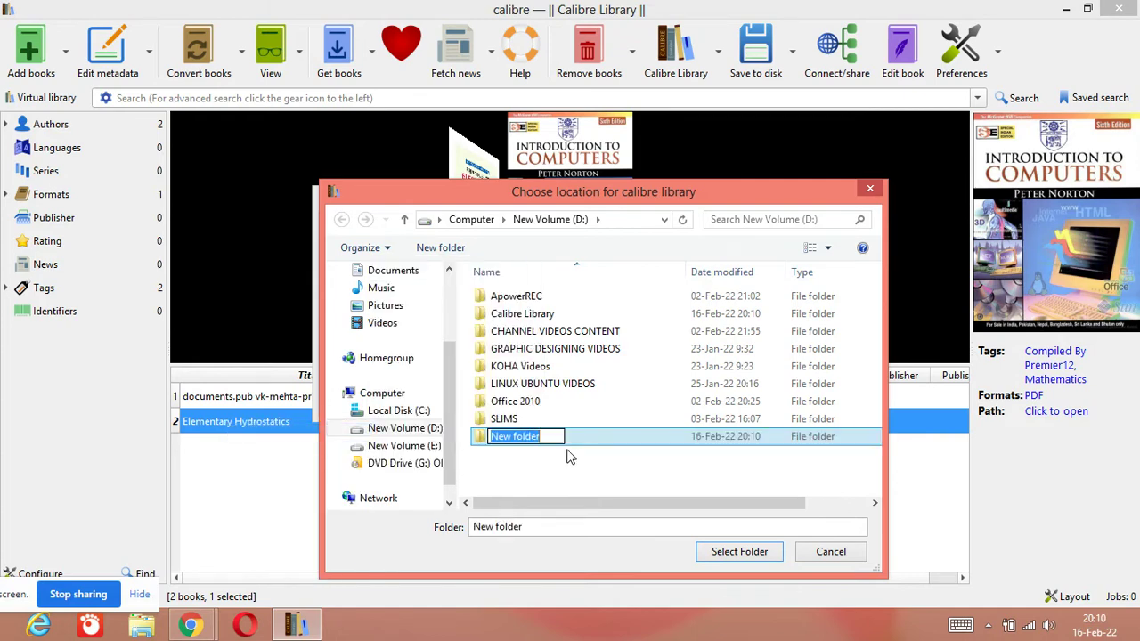
pyautogui.write('c')
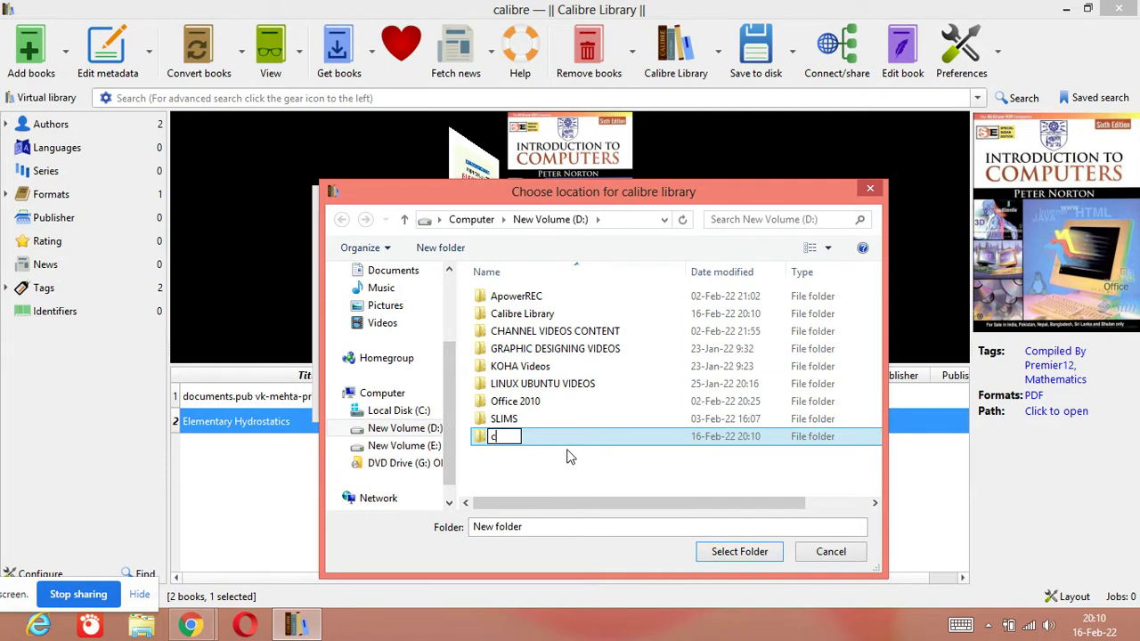
pyautogui.press('BackSpace')
pyautogui.write('My Calibre ')
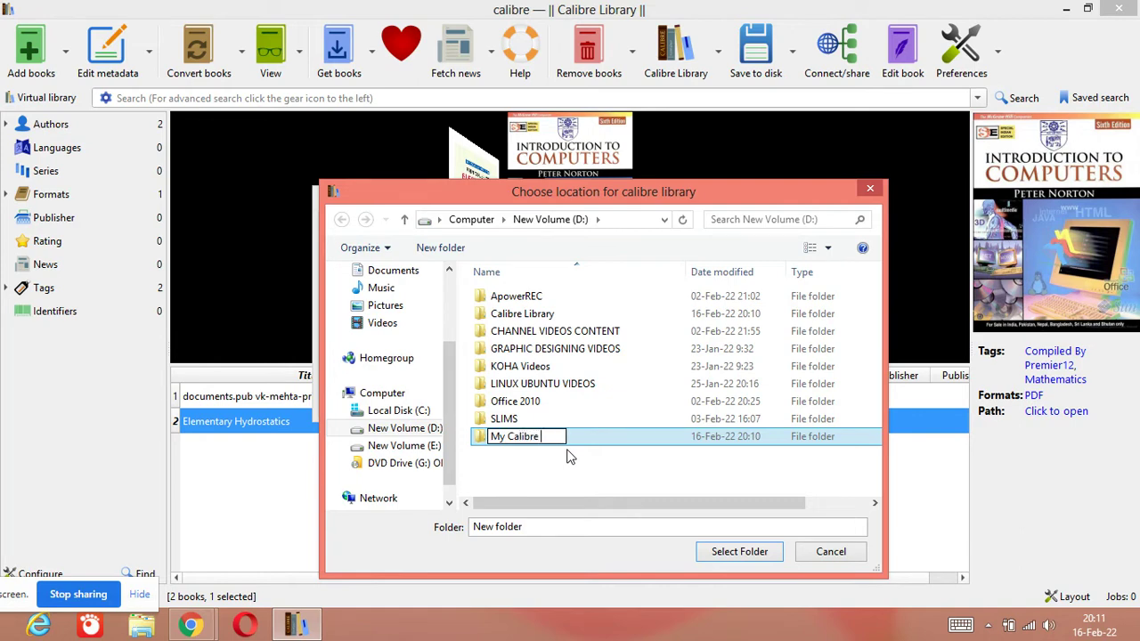
pyautogui.write('Library')
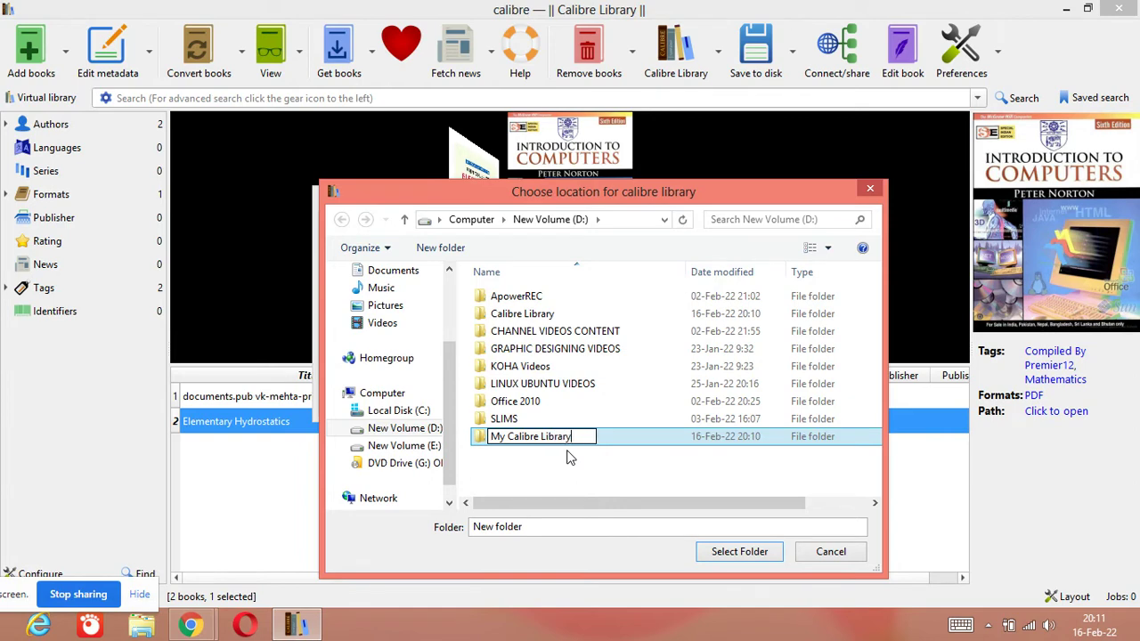
pyautogui.press('Return')
pyautogui.press('Return')
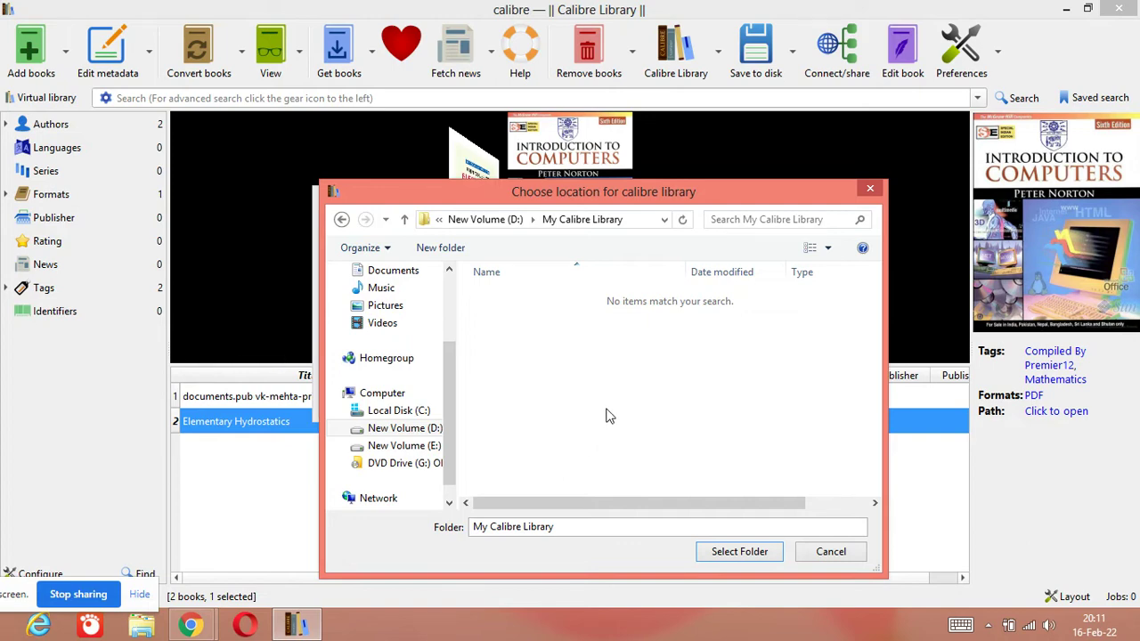
# Use D:\My Calibre Library as the new location and choose to create an empty library there.
pyautogui.click(726, 556)
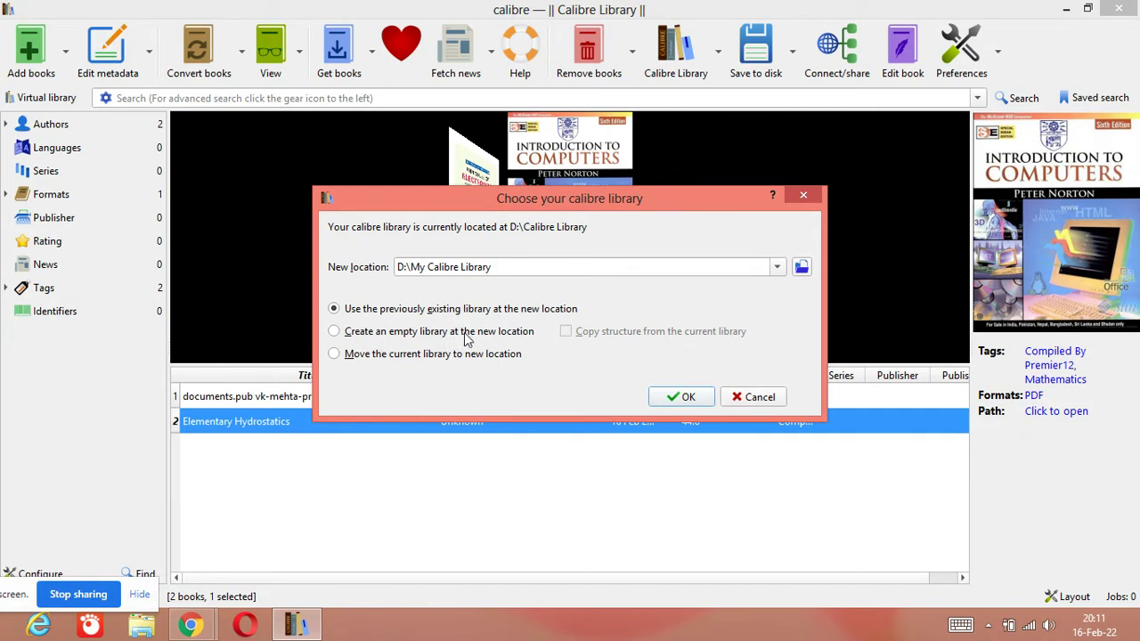
pyautogui.click(335, 332)
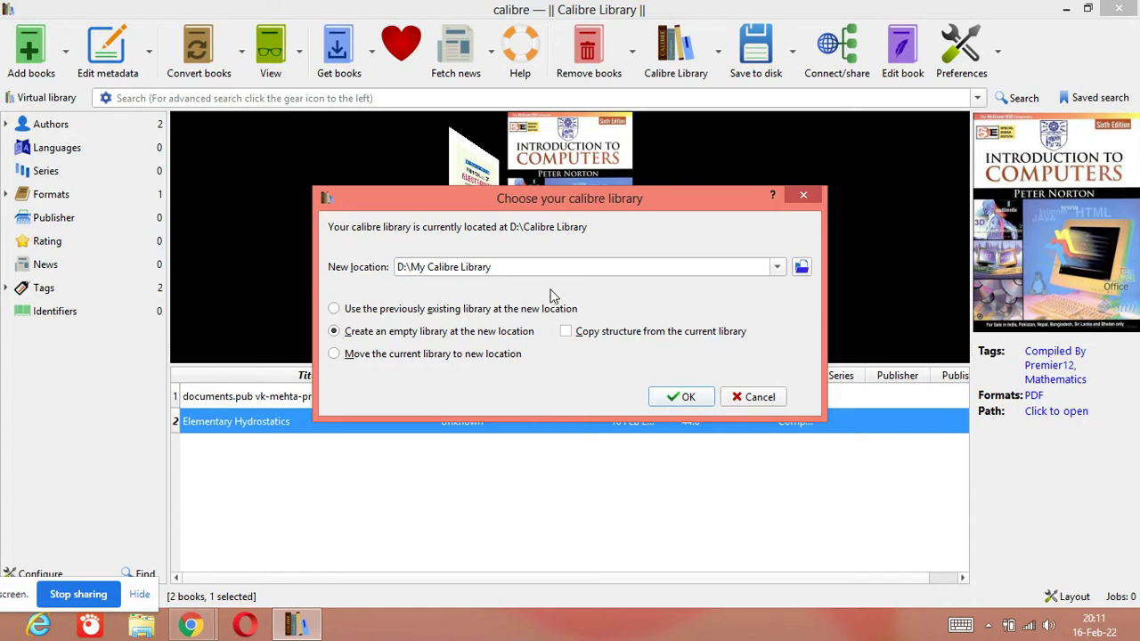
pyautogui.moveTo(529, 267)
pyautogui.mouseDown()
pyautogui.moveTo(421, 266)
pyautogui.moveTo(508, 266)
pyautogui.mouseUp()
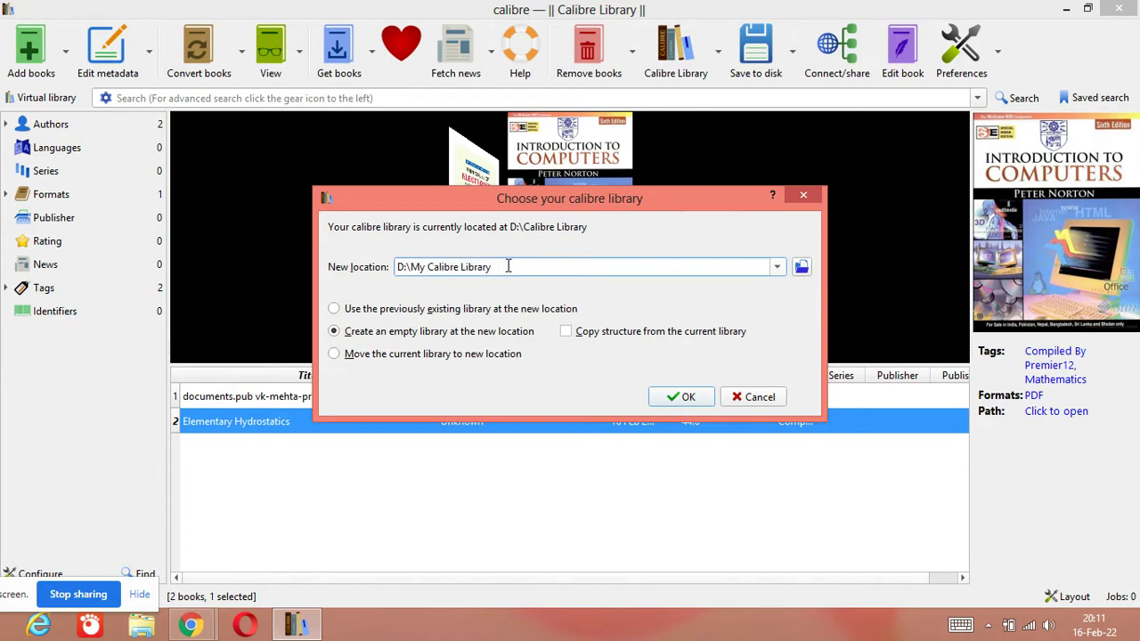
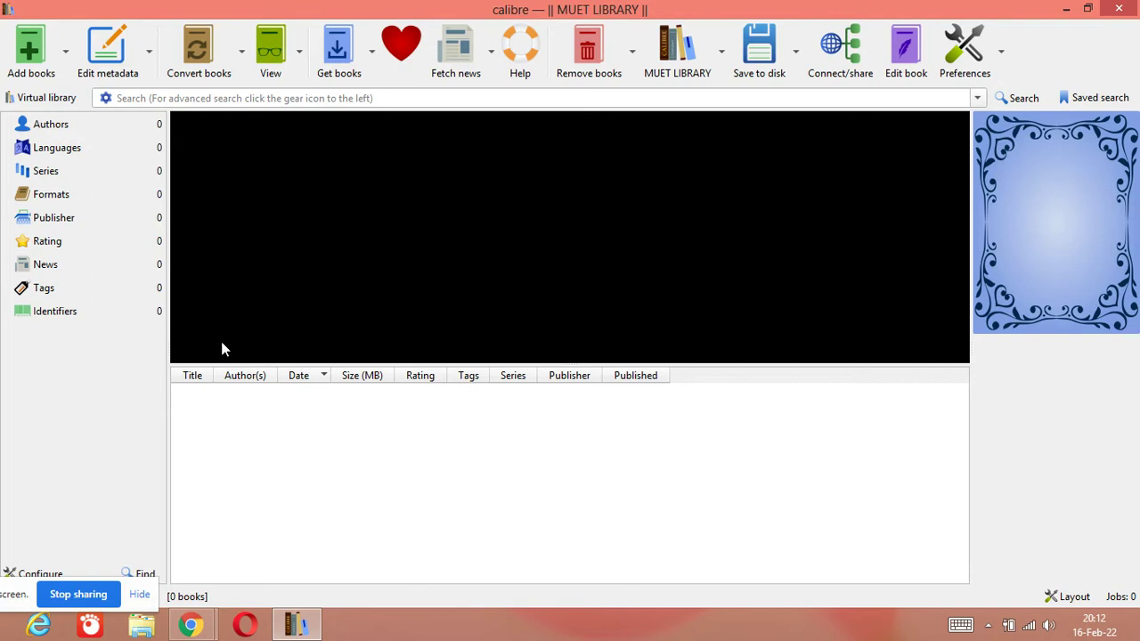
# Add the PDFs documents.pub_vk-mehta-principles-of-electronics and Introduction_To_Computers_6th_edition_By from the Desktop to MUET LIBRARY.
pyautogui.click(63, 54)
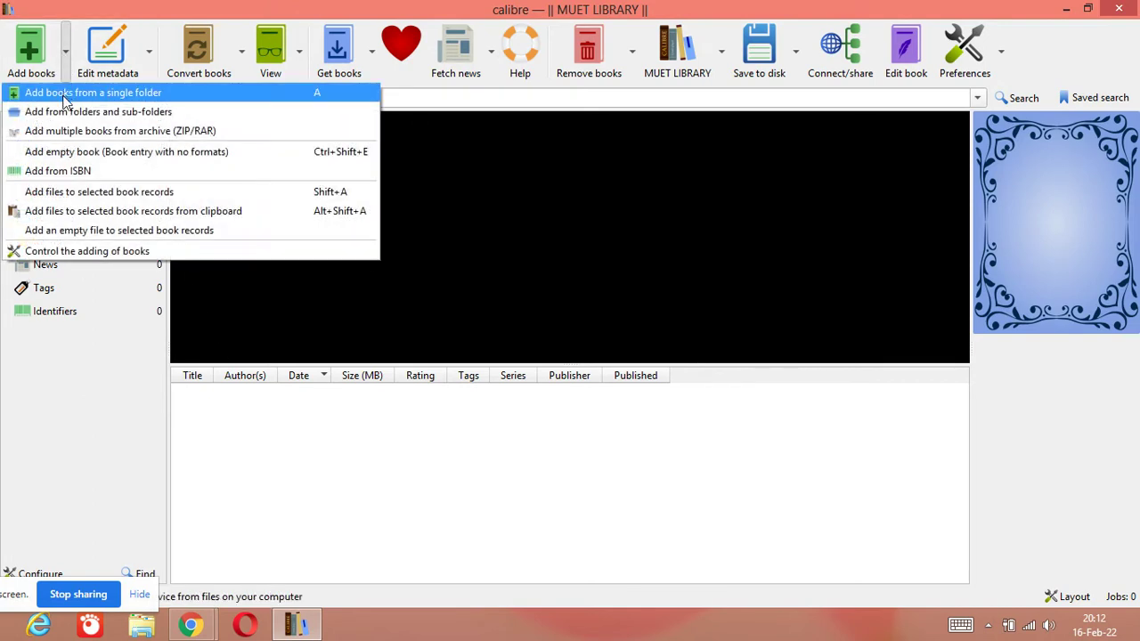
pyautogui.click(69, 92)
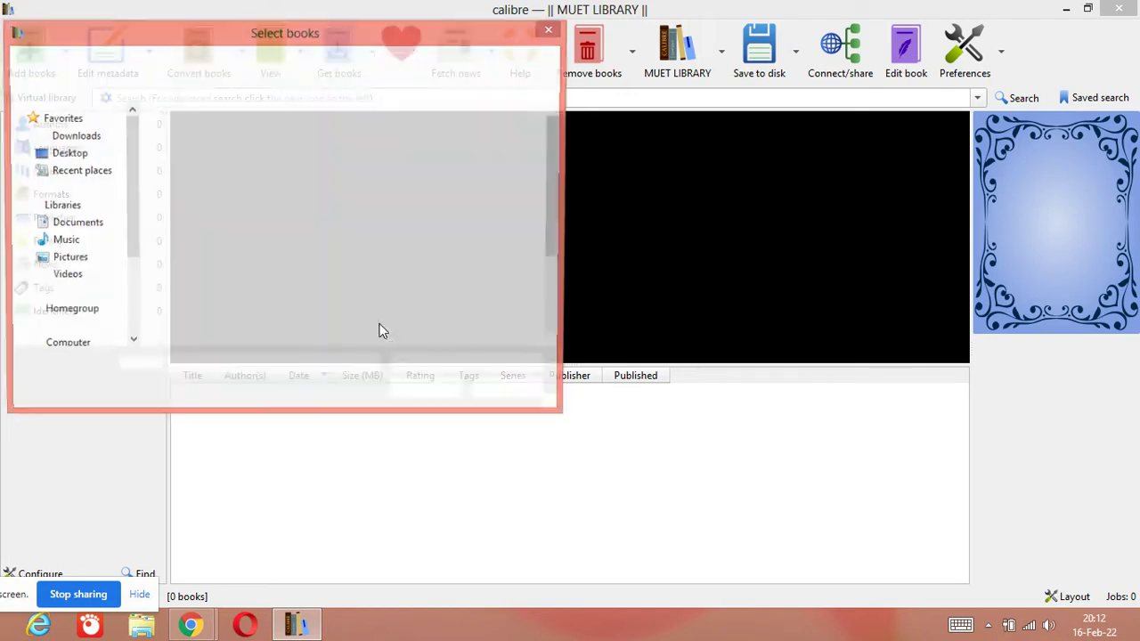
pyautogui.moveTo(552, 187); pyautogui.dragTo(560, 277)
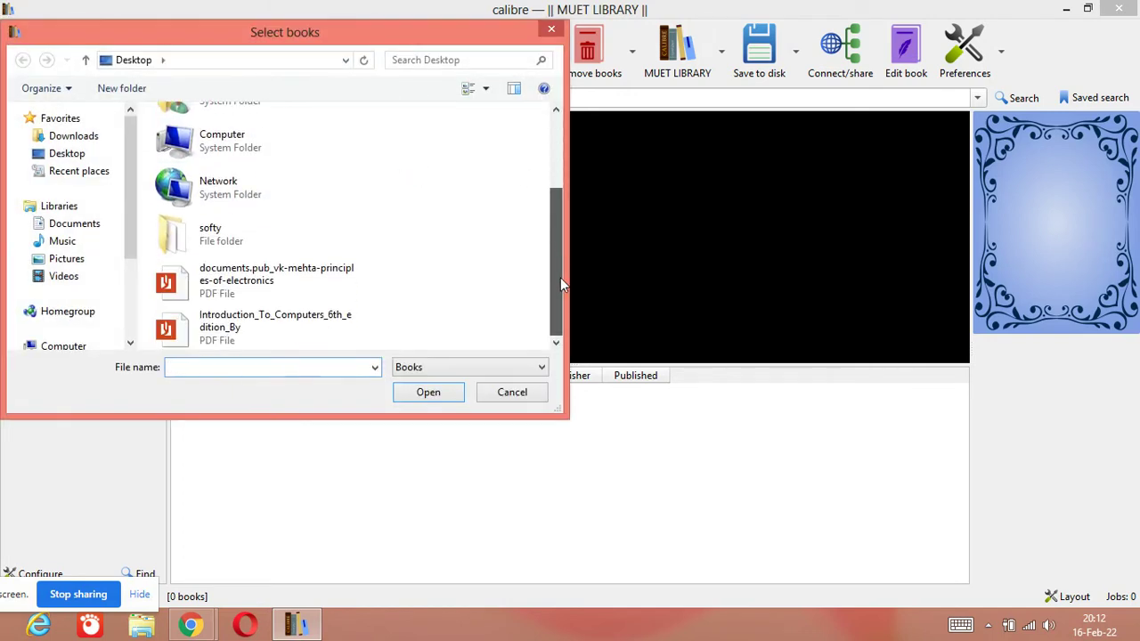
pyautogui.click(257, 279)
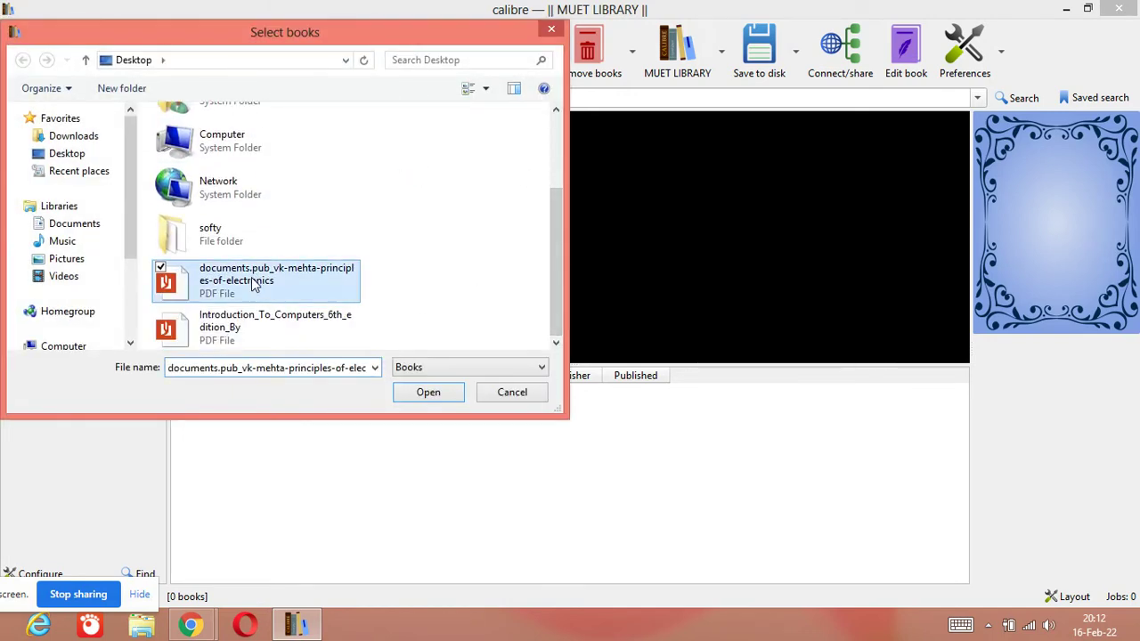
pyautogui.click(255, 344)
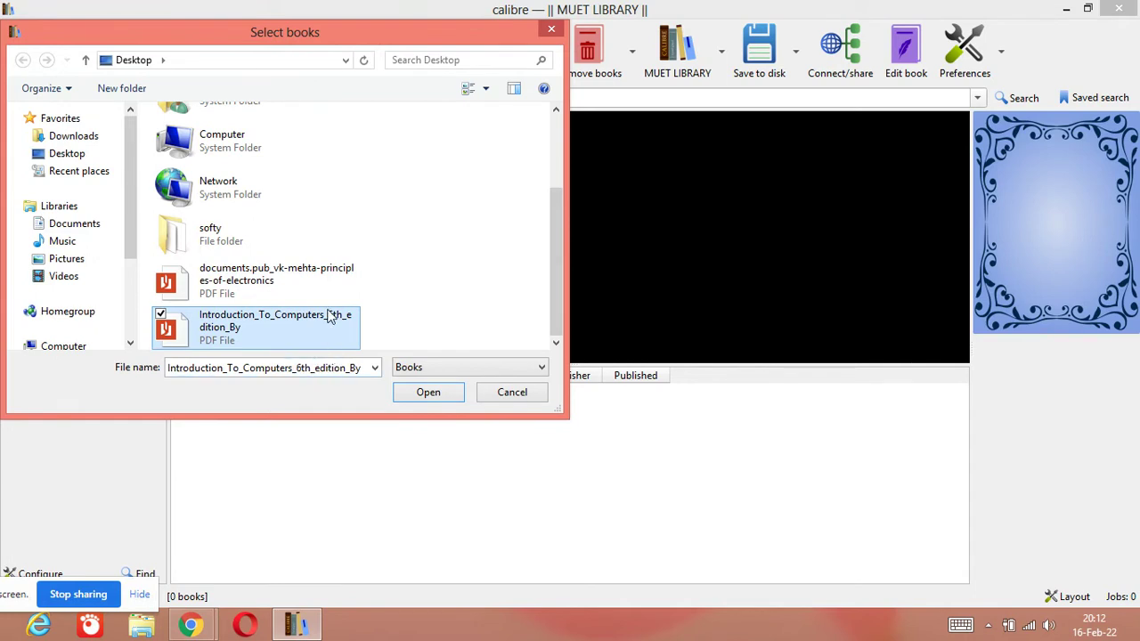
pyautogui.keyDown('ctrl'); pyautogui.click(242, 295); pyautogui.keyUp('ctrl')
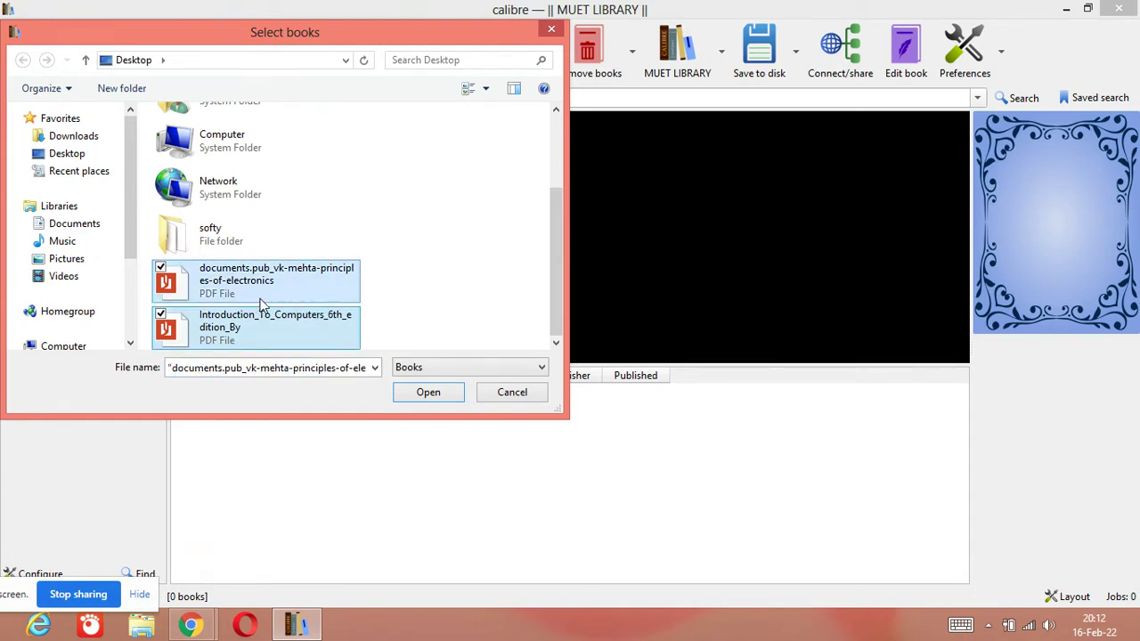
pyautogui.click(427, 393)
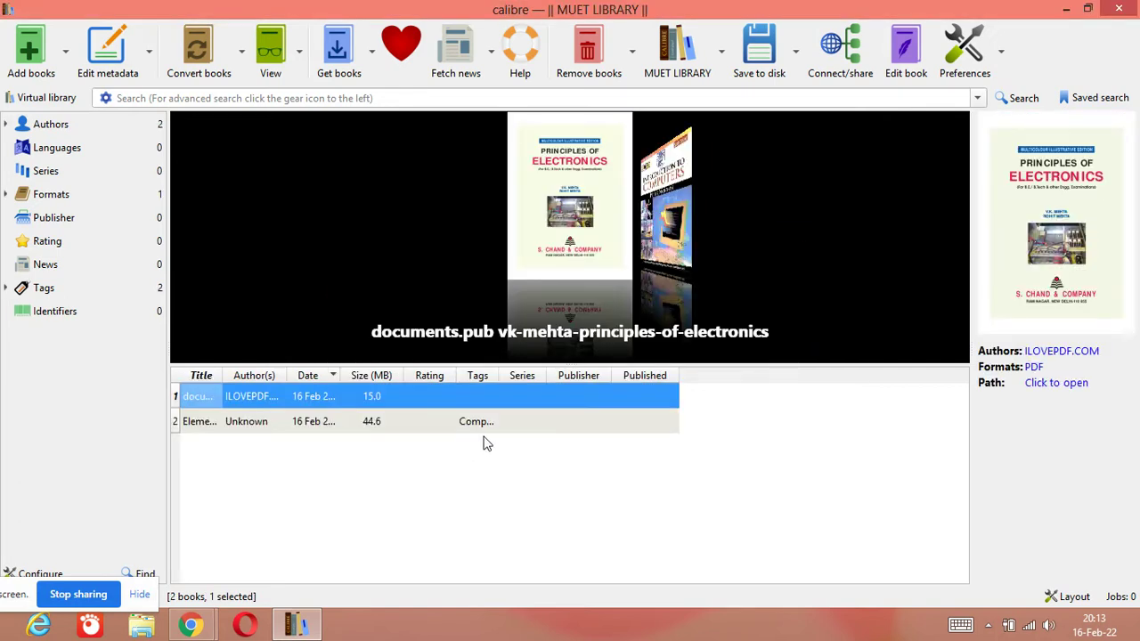
# Widen the Title and Author(s) columns in the book list and view each added book's cover.
pyautogui.moveTo(222, 371); pyautogui.dragTo(639, 381)
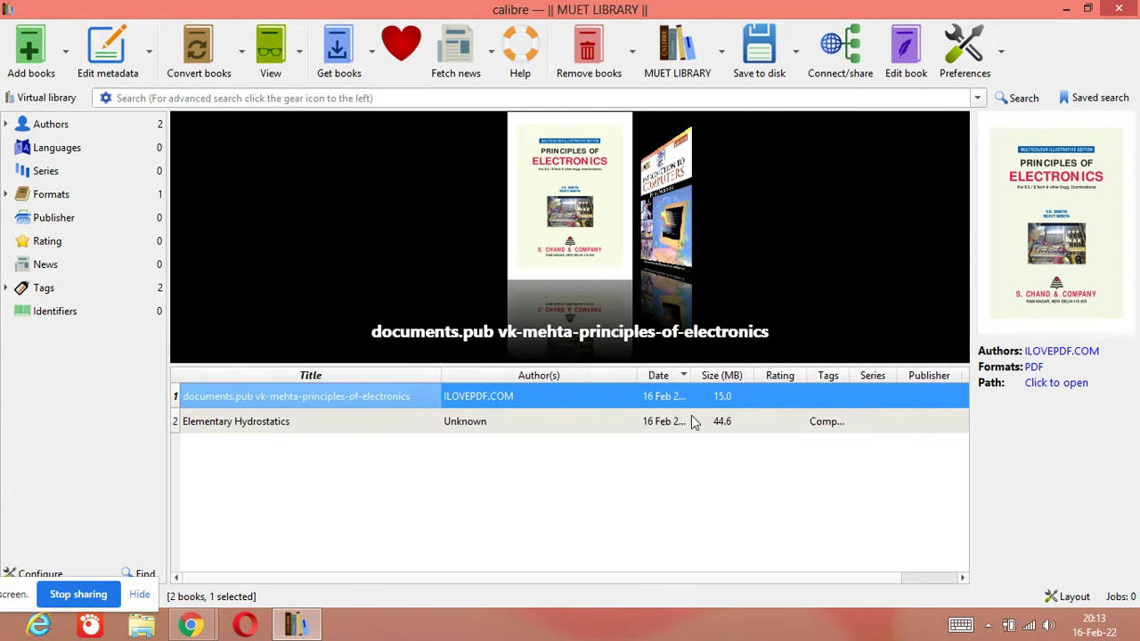
pyautogui.click(260, 415)
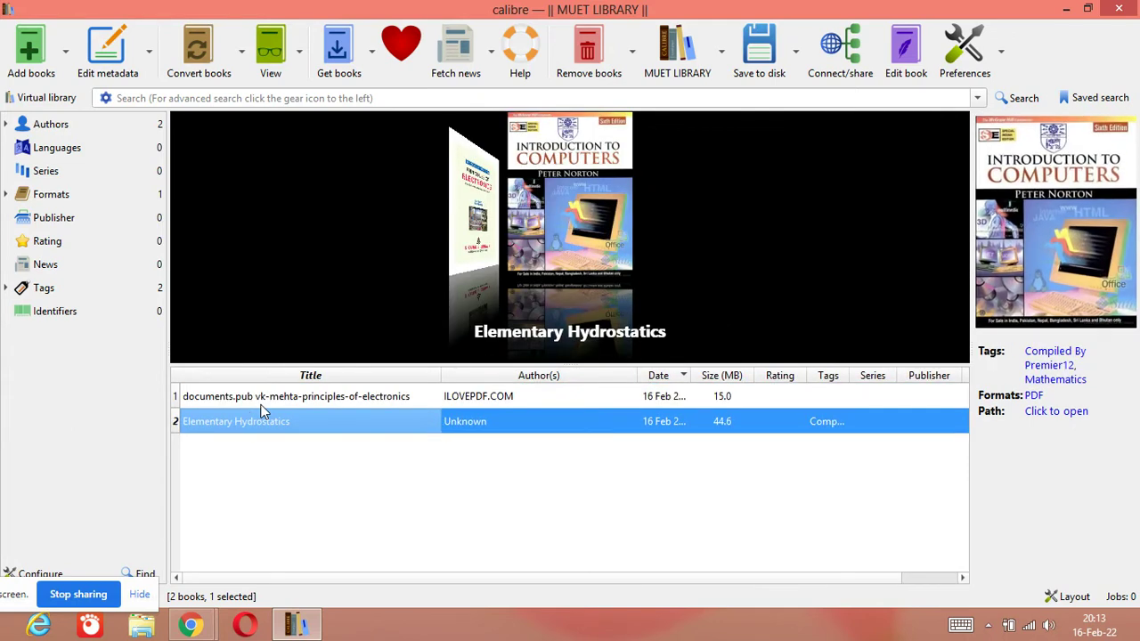
pyautogui.click(262, 400)
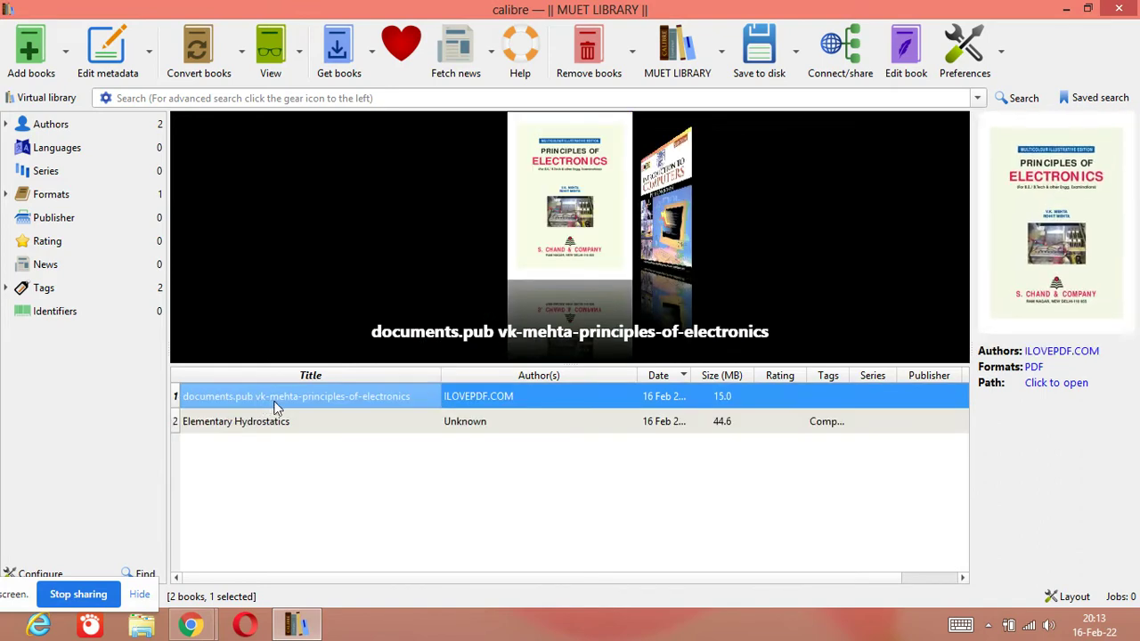
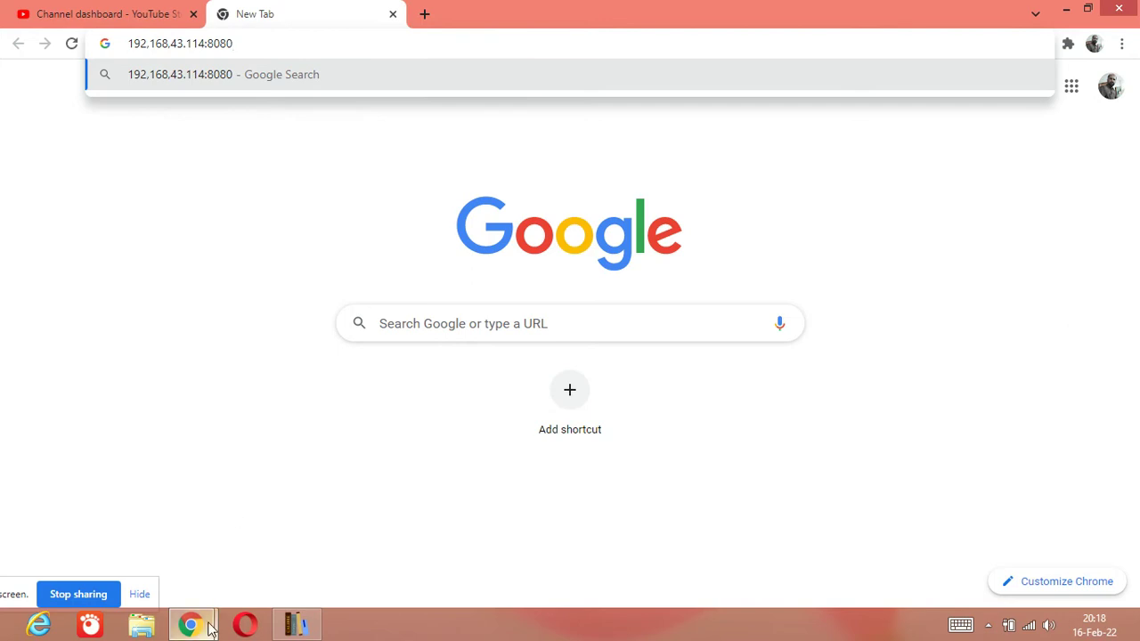
# Switch to calibre to check the Content server's address in the connection and sharing options, and return to Chrome's new tab.
pyautogui.click(297, 624)
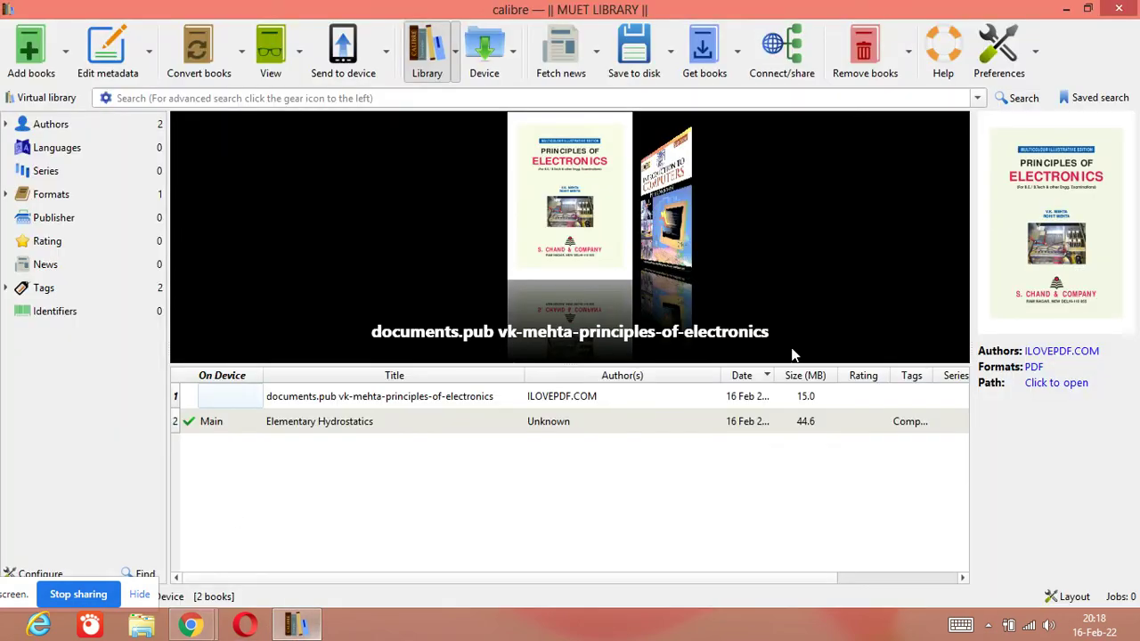
pyautogui.click(782, 51)
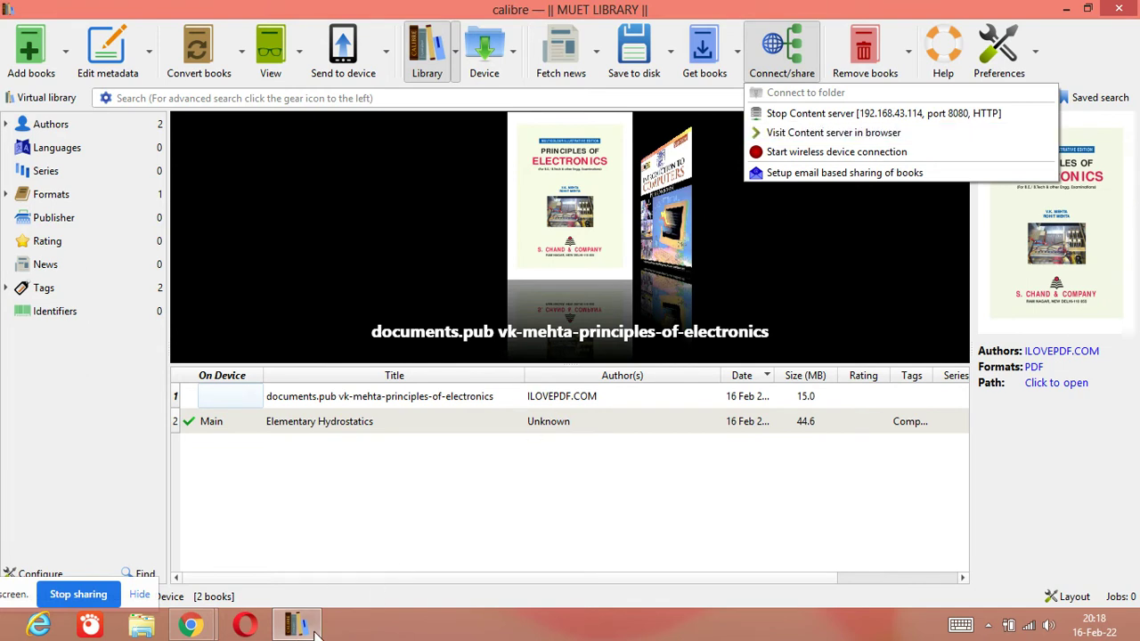
pyautogui.click(201, 617)
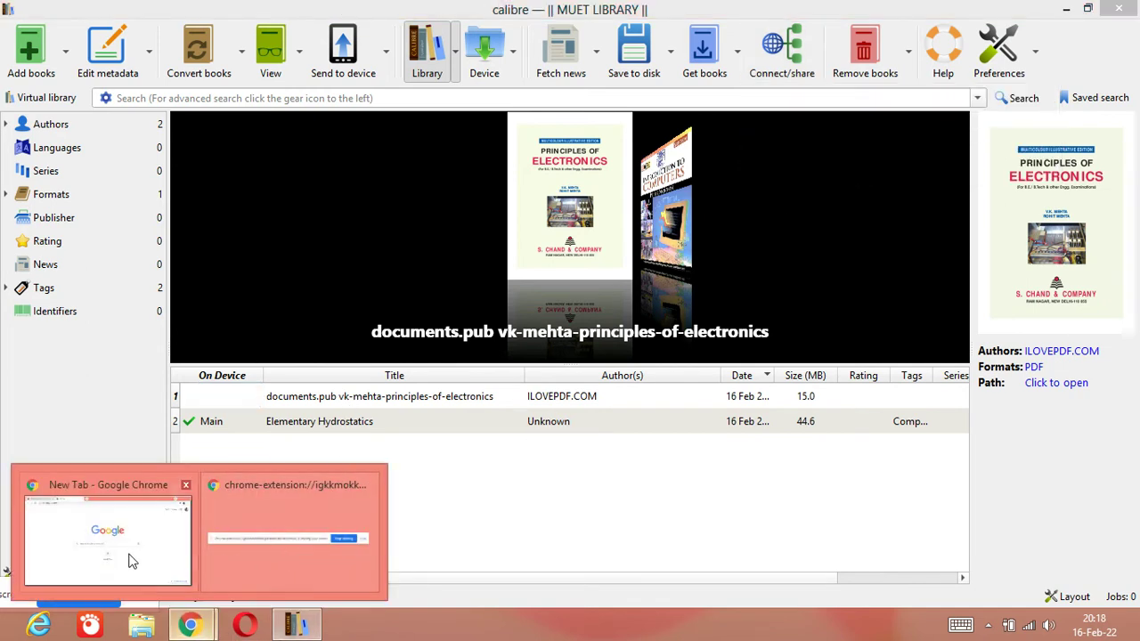
pyautogui.click(116, 535)
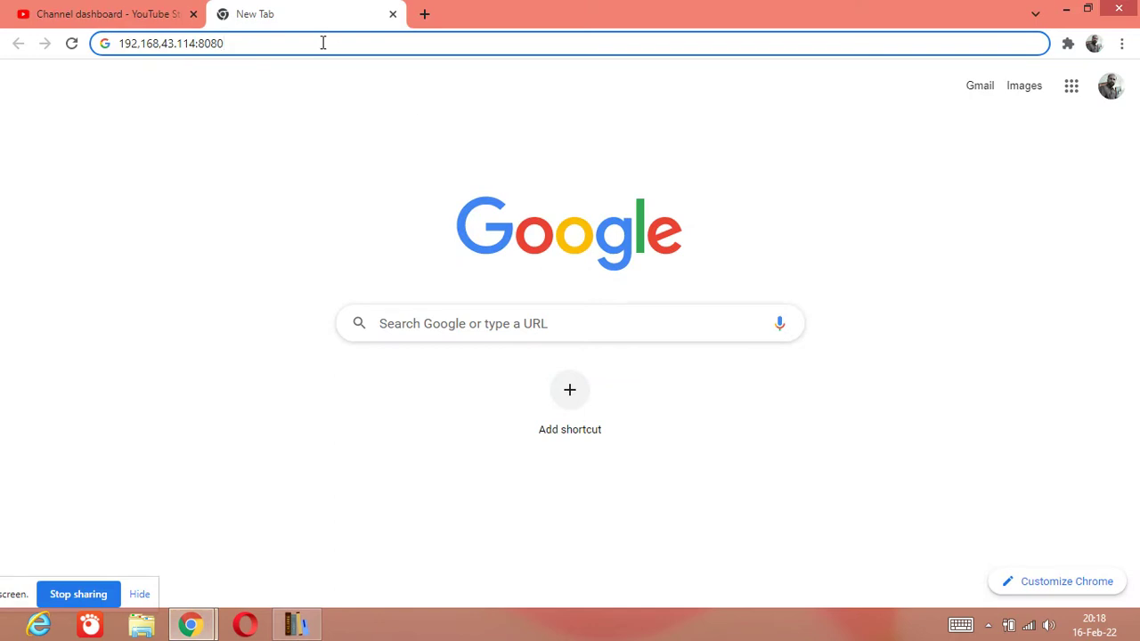
# Try to load the address already entered in Chrome, and go back to the new tab page.
pyautogui.press('Return')
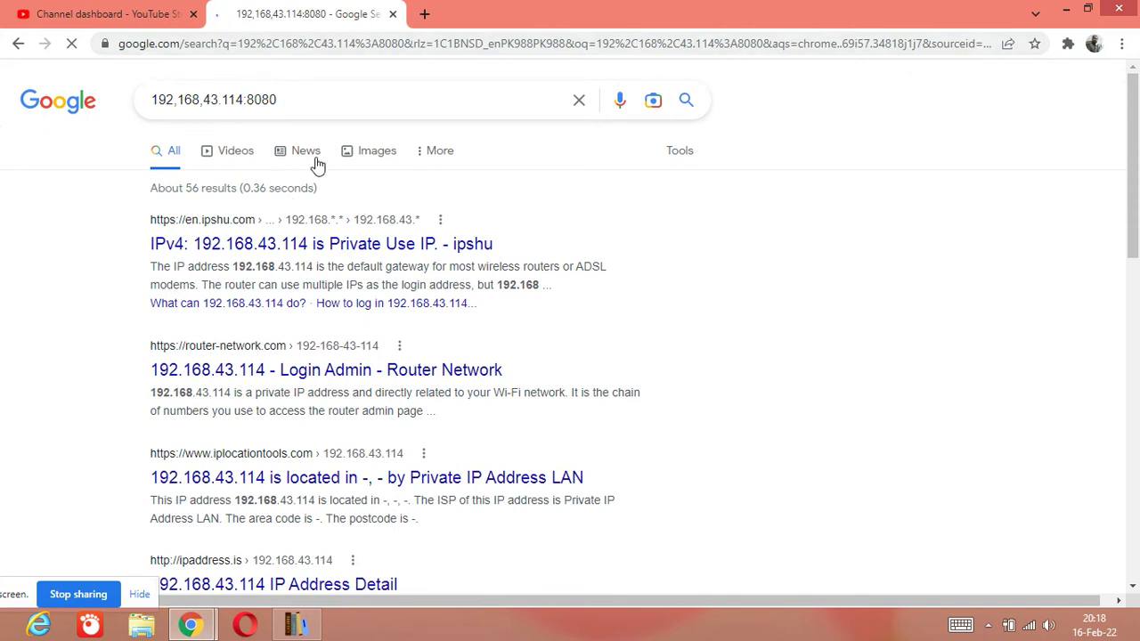
pyautogui.hotkey('alt', 'Left')
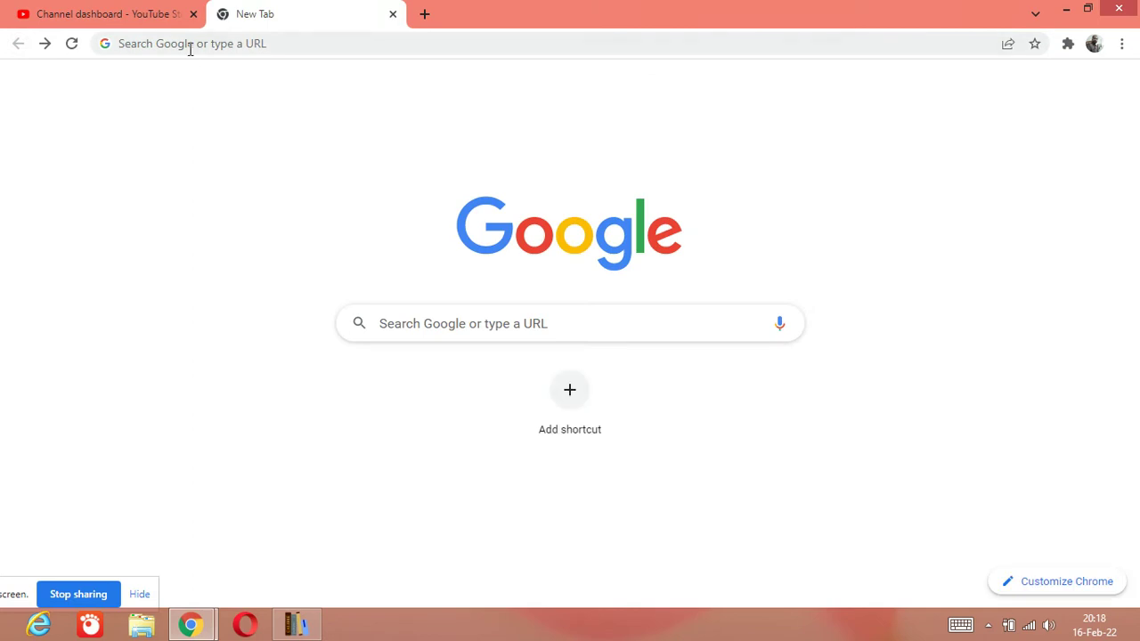
# Load the Content server at 192.168.43.114:8080 in the browser and open MUET LIBRARY there.
pyautogui.click(188, 45)
pyautogui.write('1')
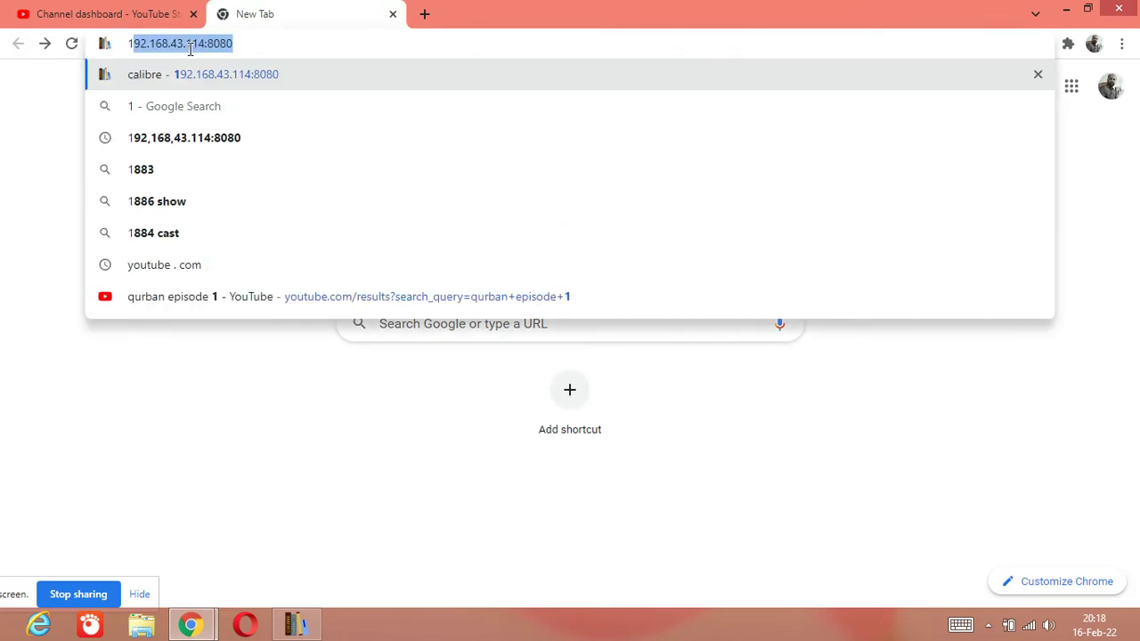
pyautogui.write('92.')
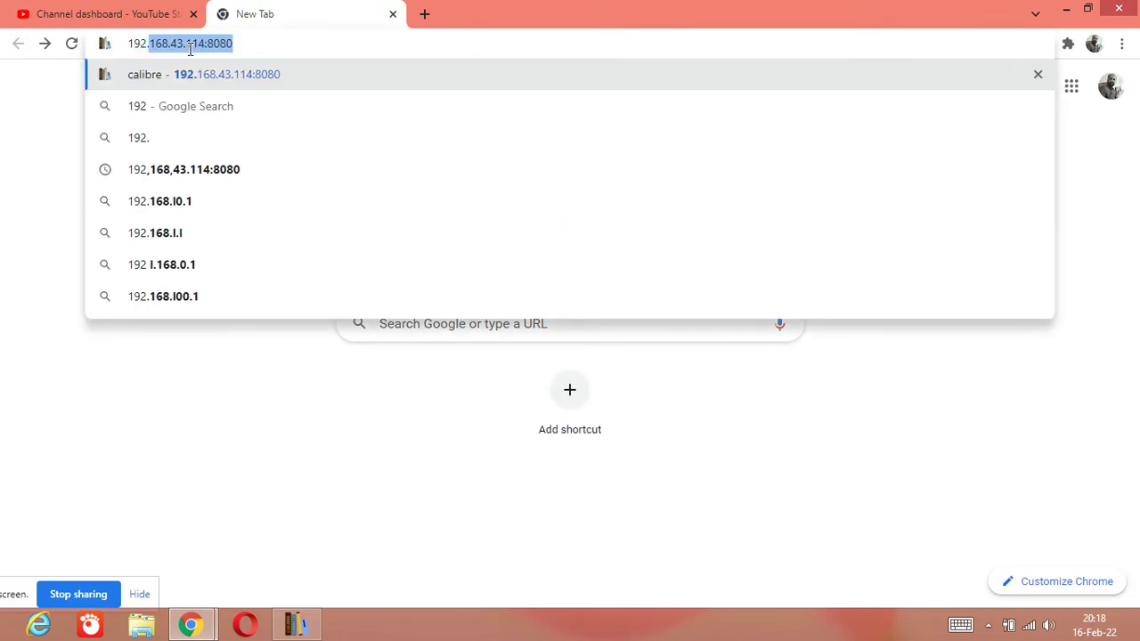
pyautogui.write('16')
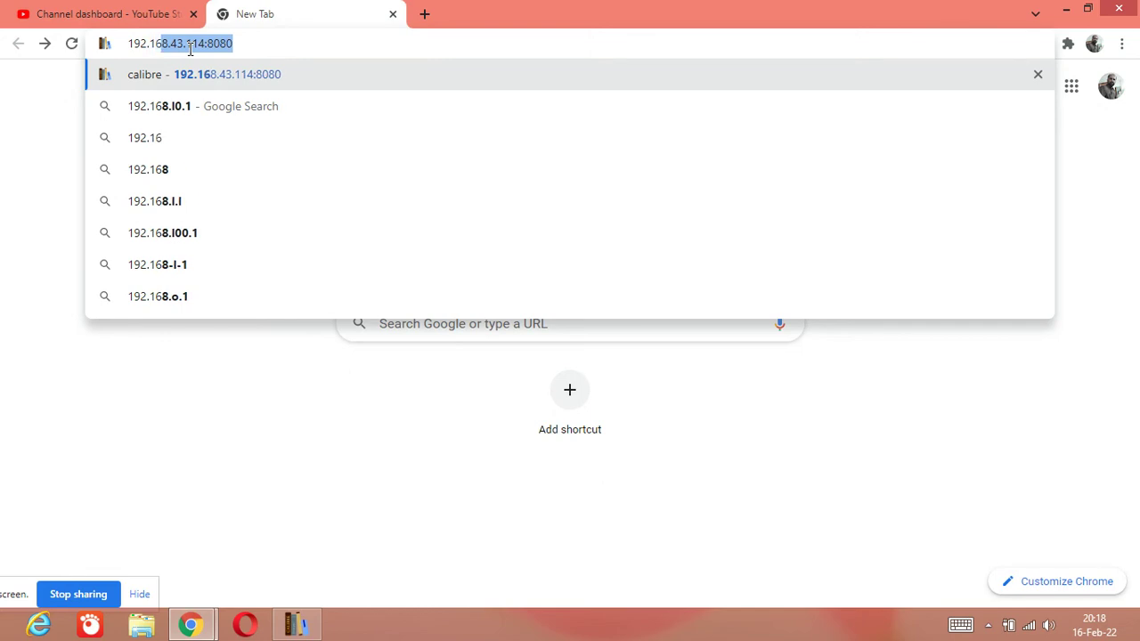
pyautogui.write('8.43.')
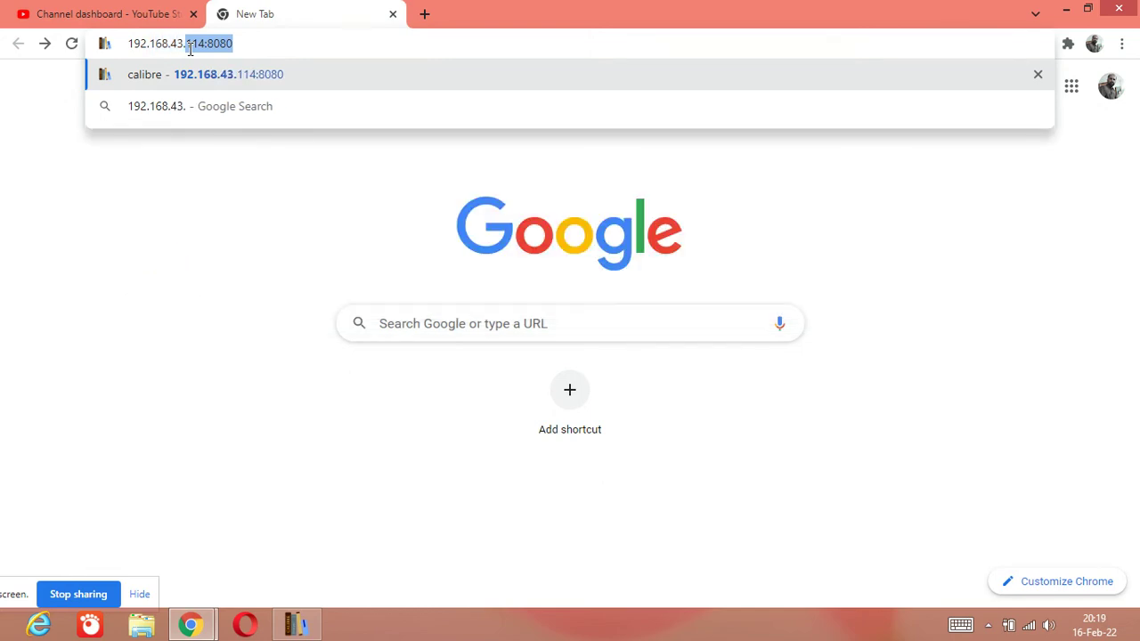
pyautogui.write('114')
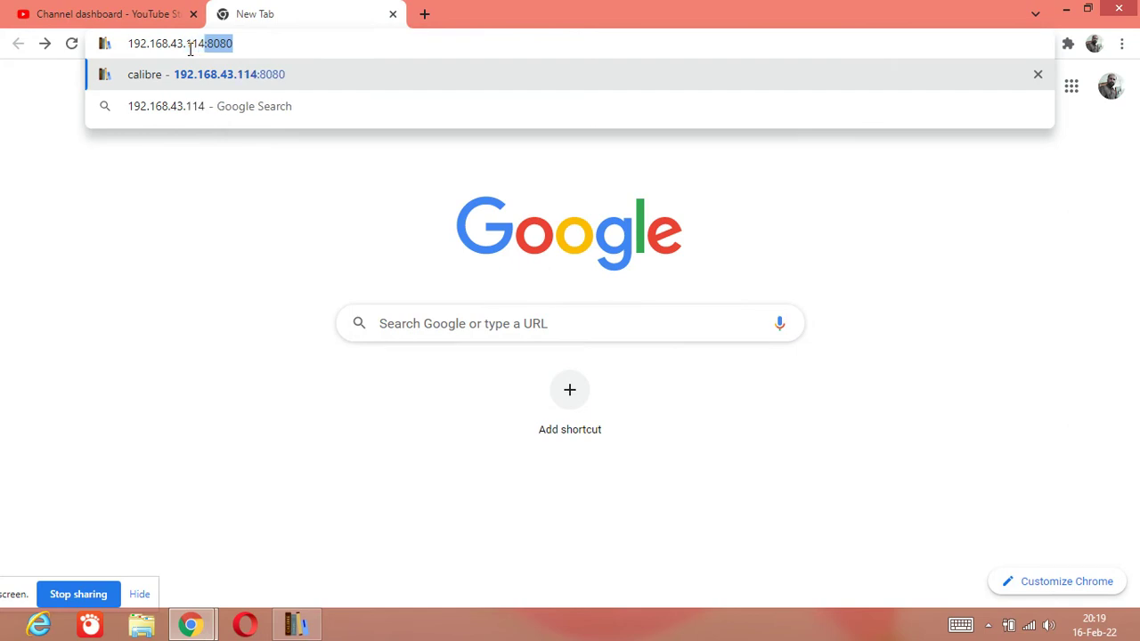
pyautogui.write(':')
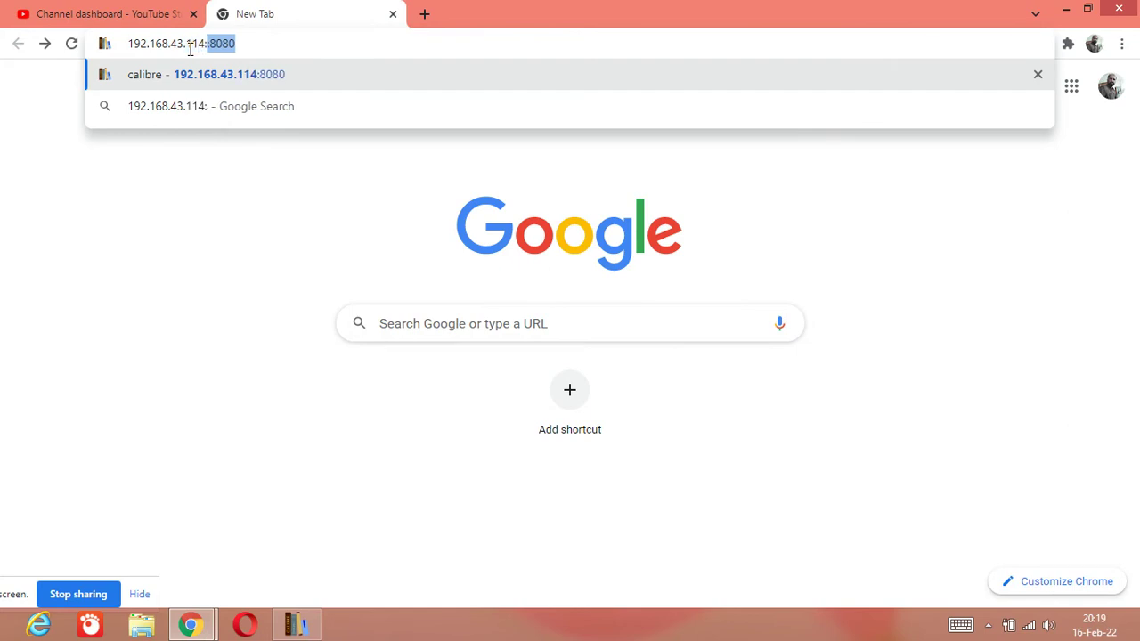
pyautogui.write('8080')
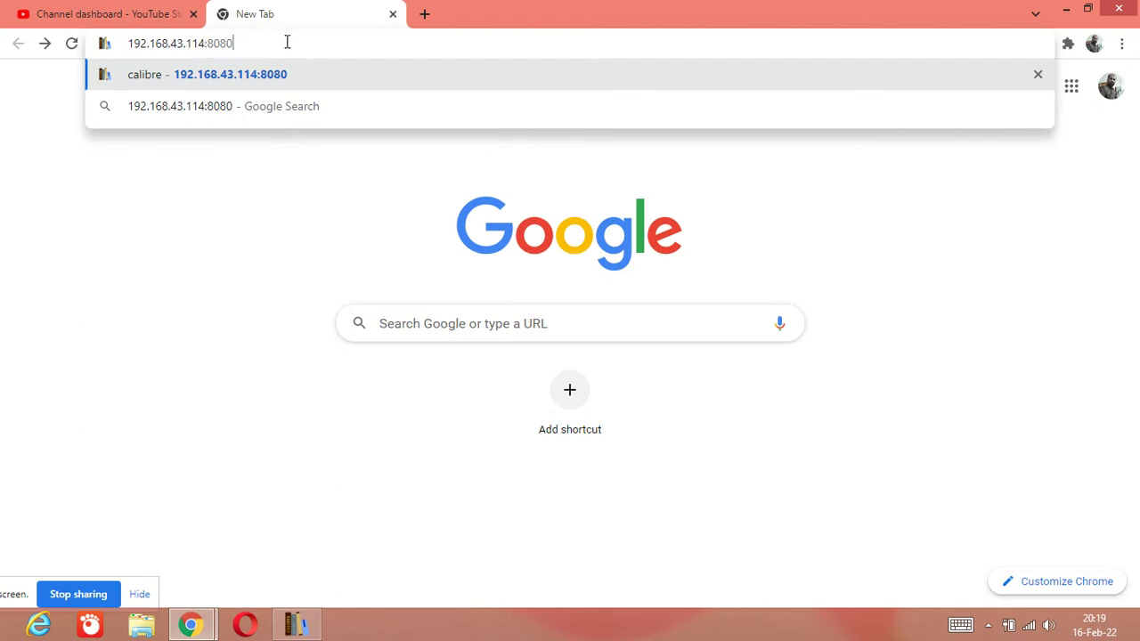
pyautogui.press('Return')
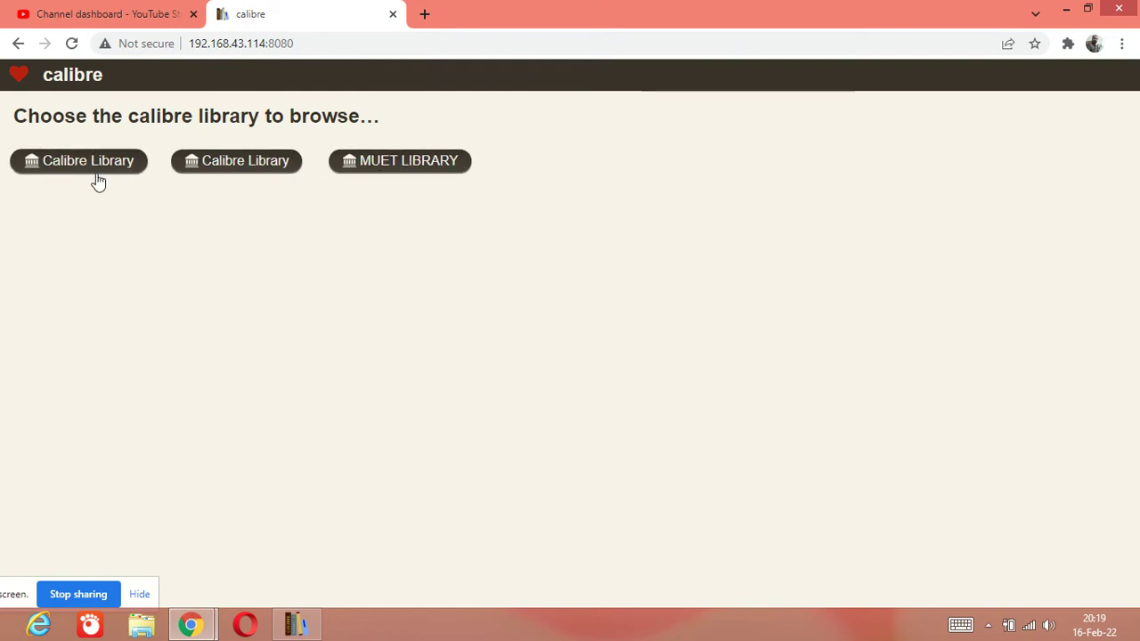
pyautogui.click(396, 169)
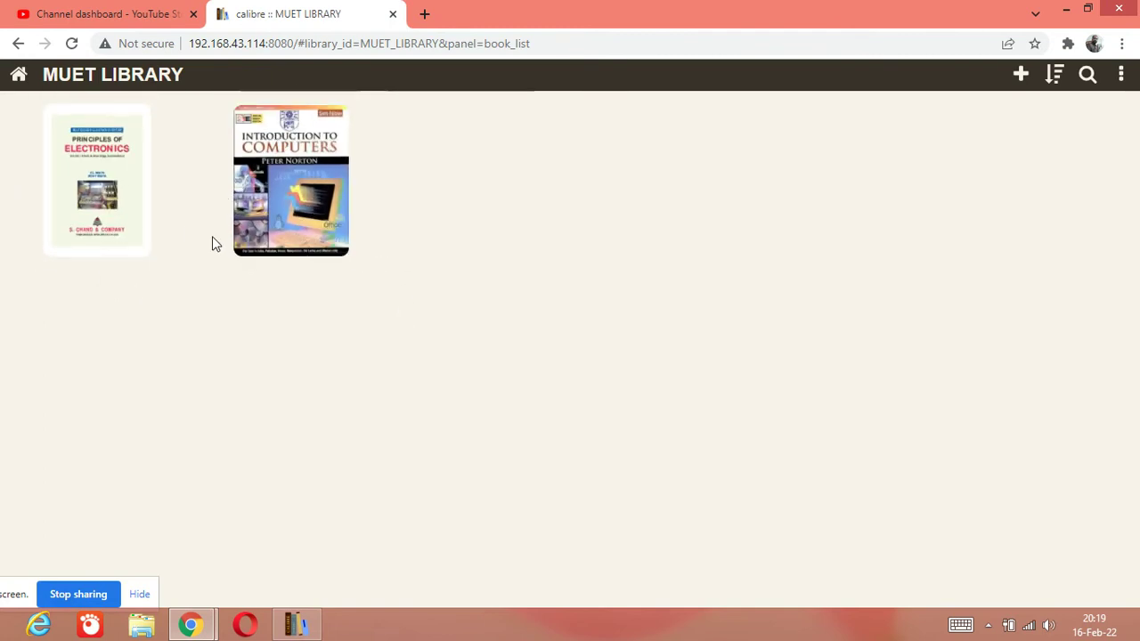
# Compare with the two MUET LIBRARY books in the calibre desktop window, selecting each one, and return to Chrome.
pyautogui.click(298, 623)
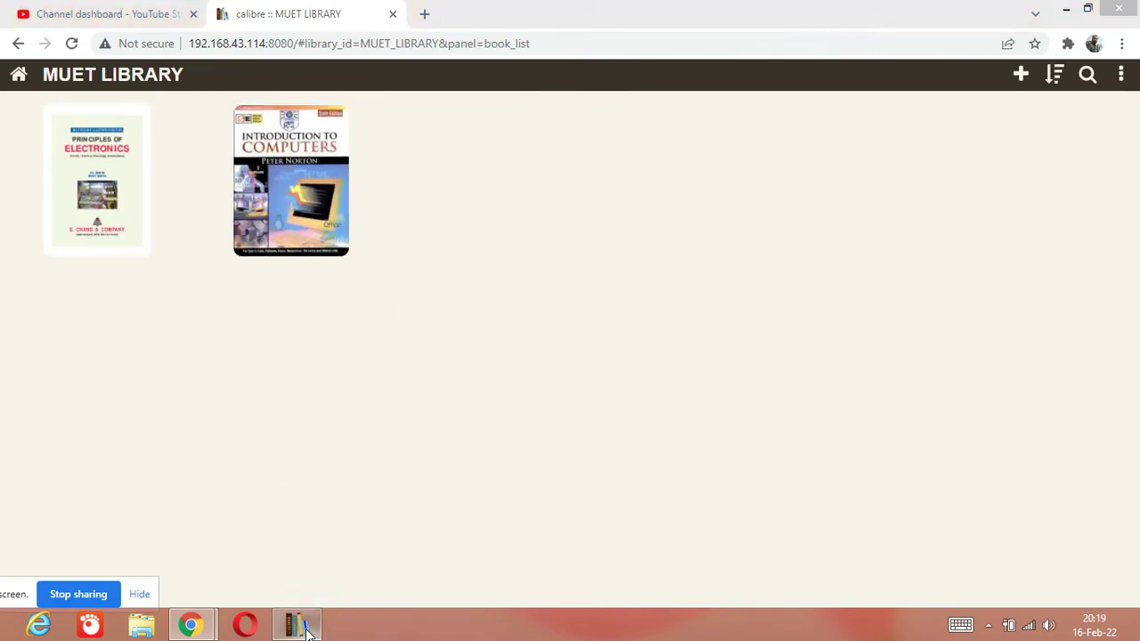
pyautogui.click(282, 403)
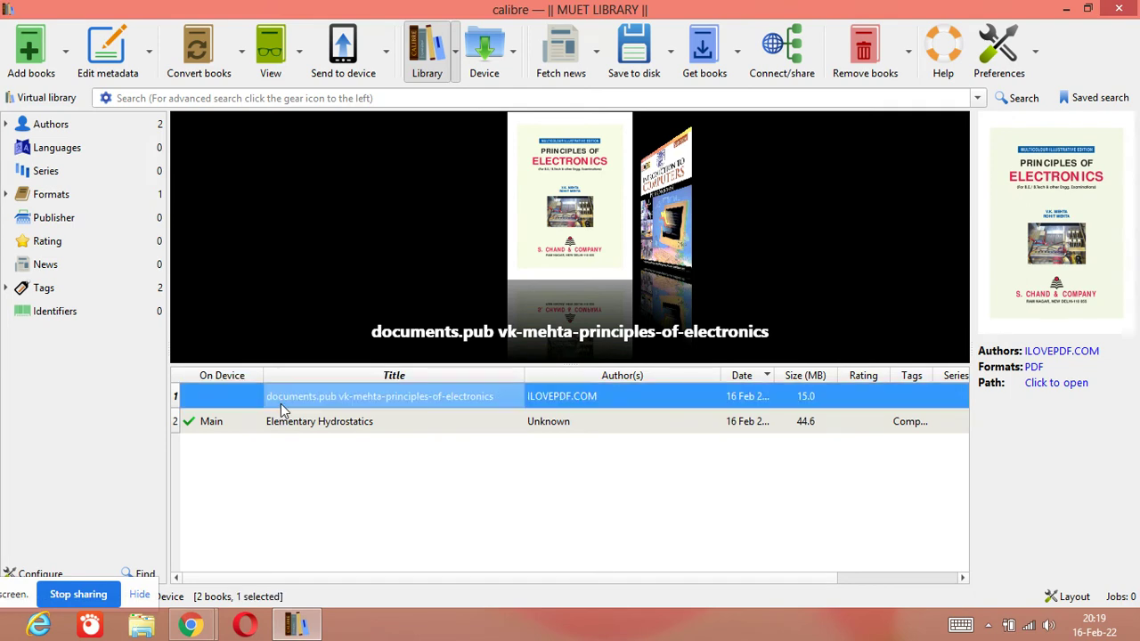
pyautogui.click(290, 423)
pyautogui.click(299, 404)
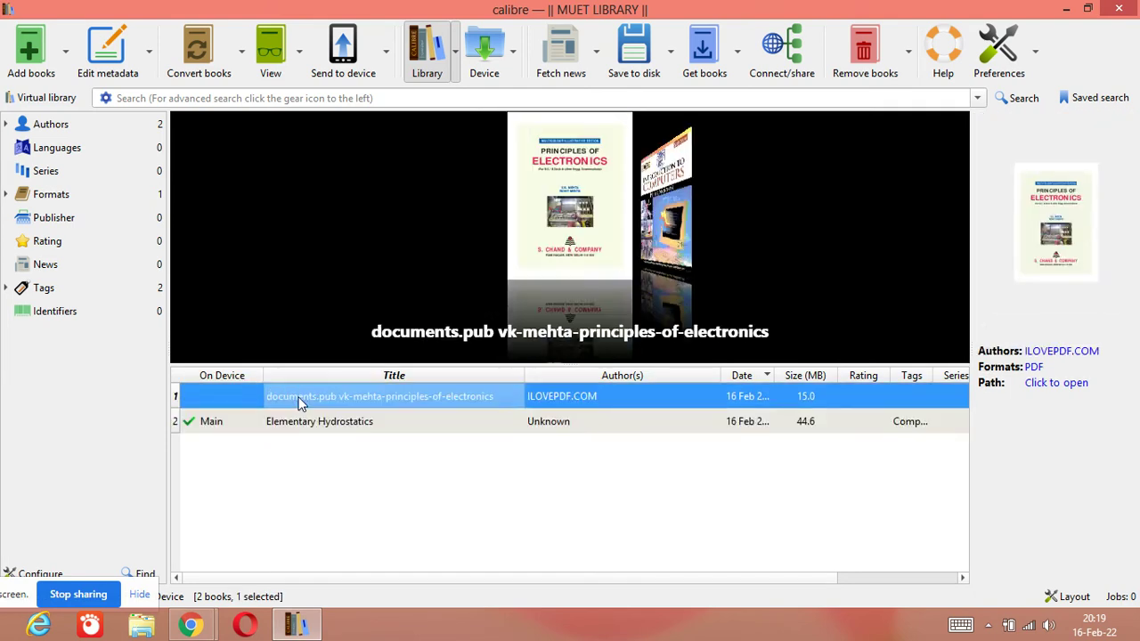
pyautogui.click(294, 422)
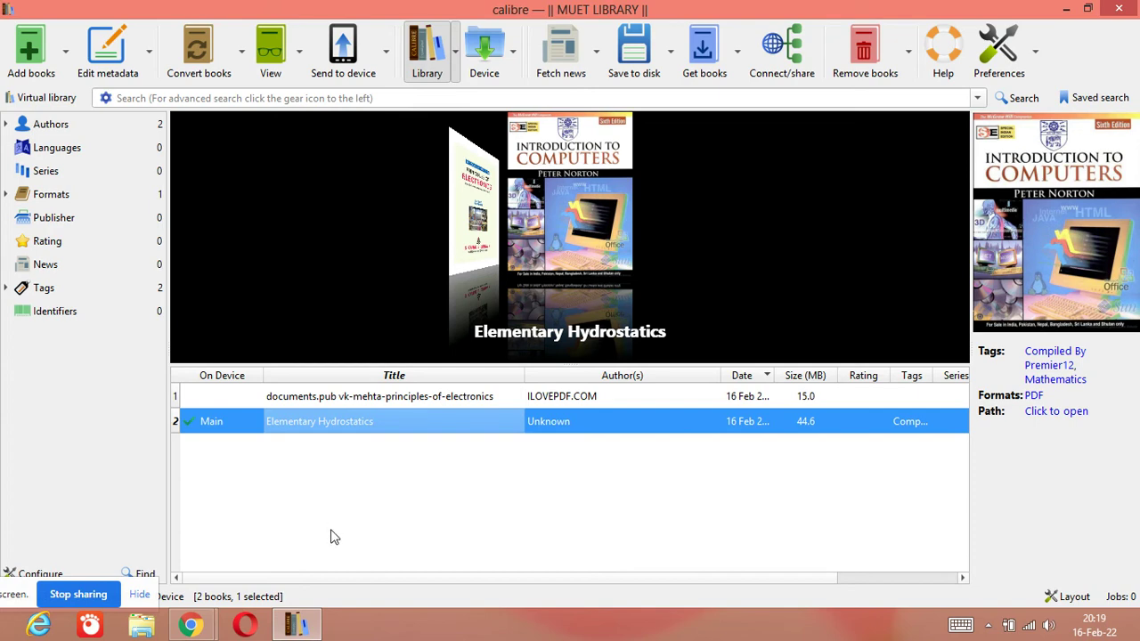
pyautogui.click(190, 625)
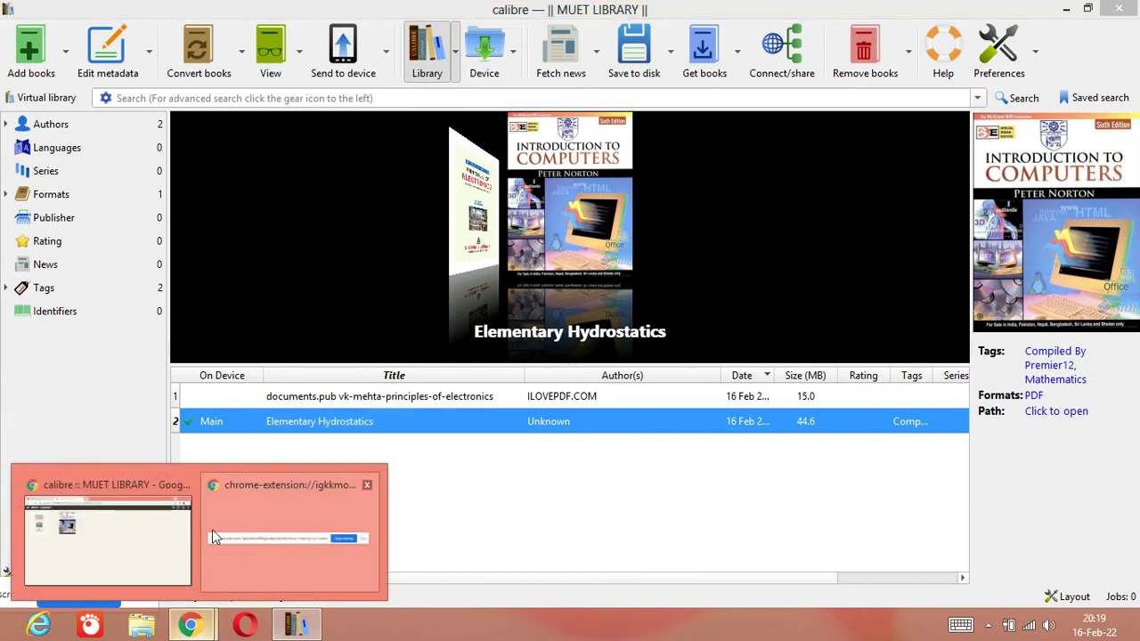
pyautogui.click(171, 491)
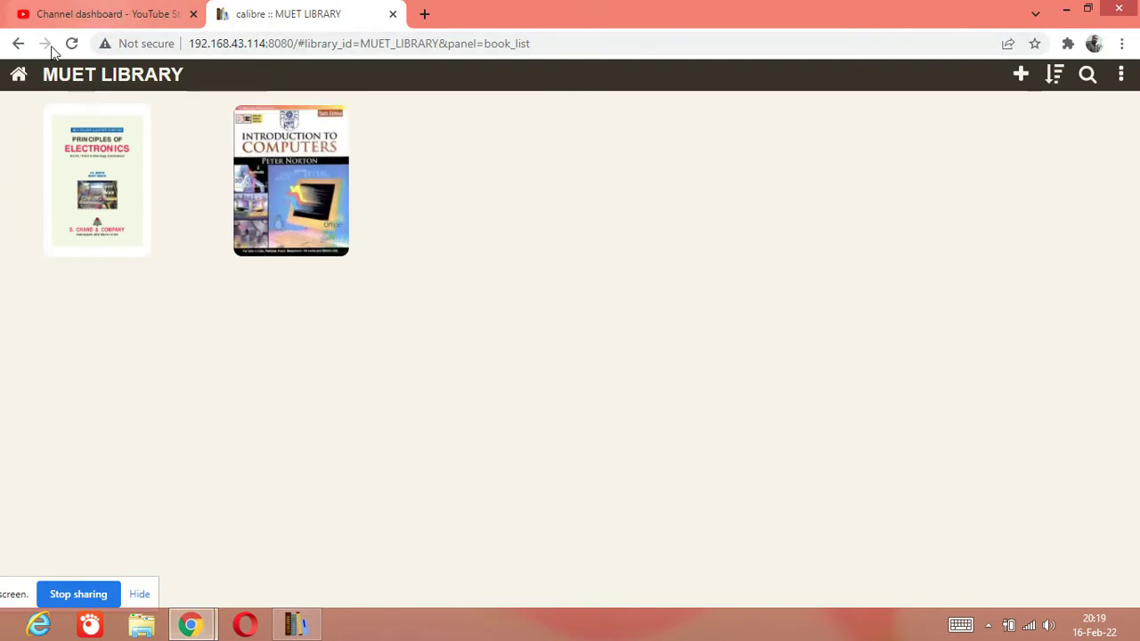
# Return to the library selection page, reopen MUET LIBRARY and open the details of the Introduction to Computers book.
pyautogui.click(17, 44)
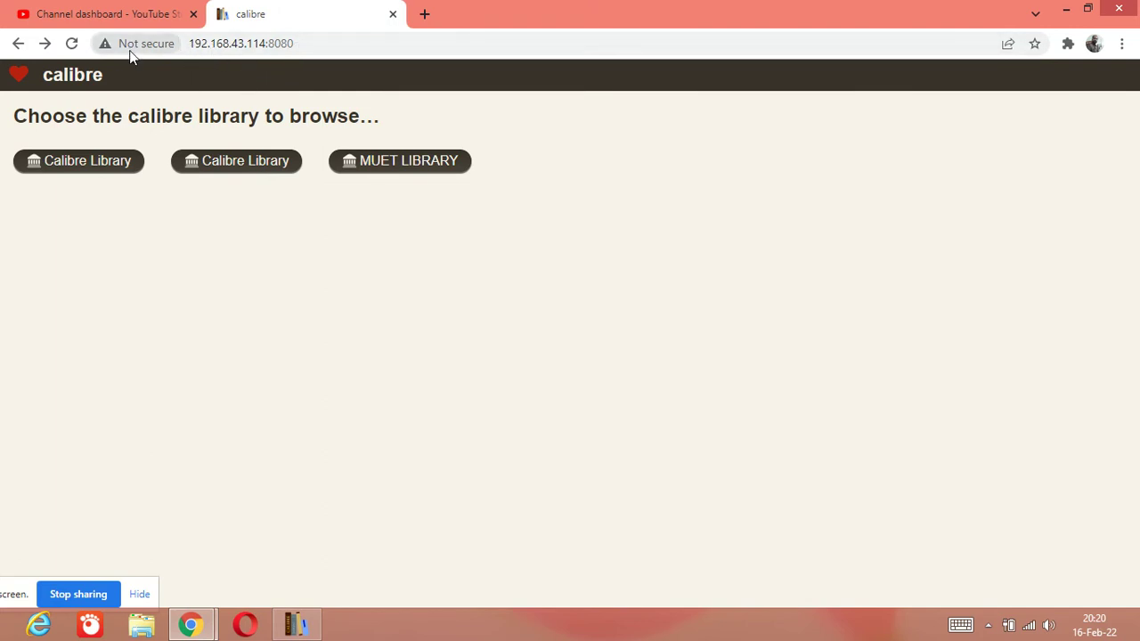
pyautogui.click(391, 165)
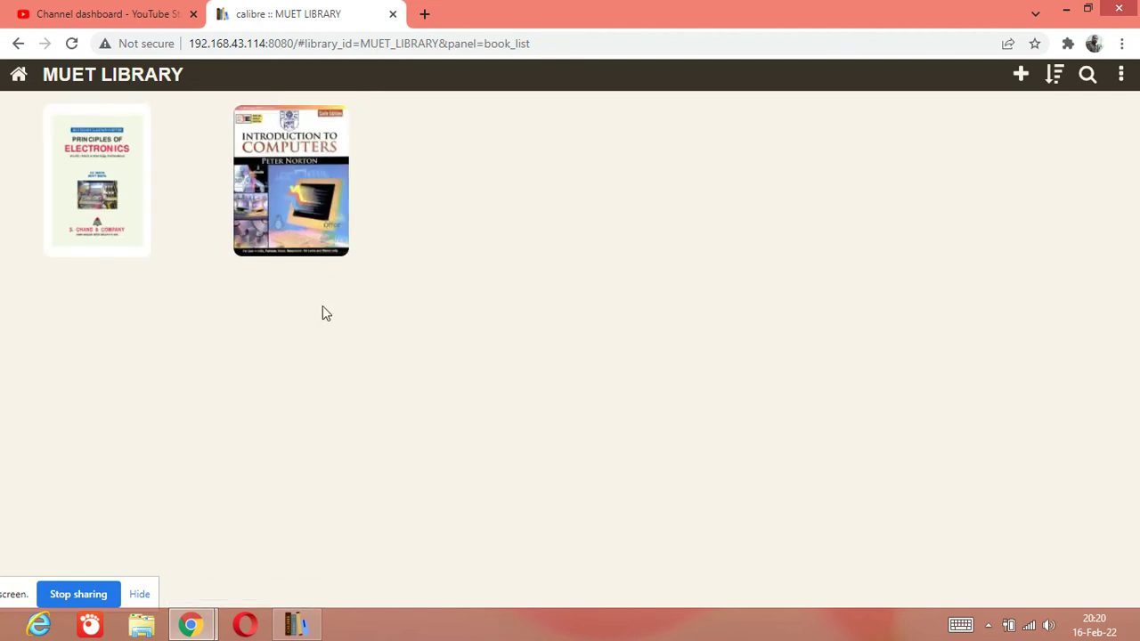
pyautogui.click(298, 182)
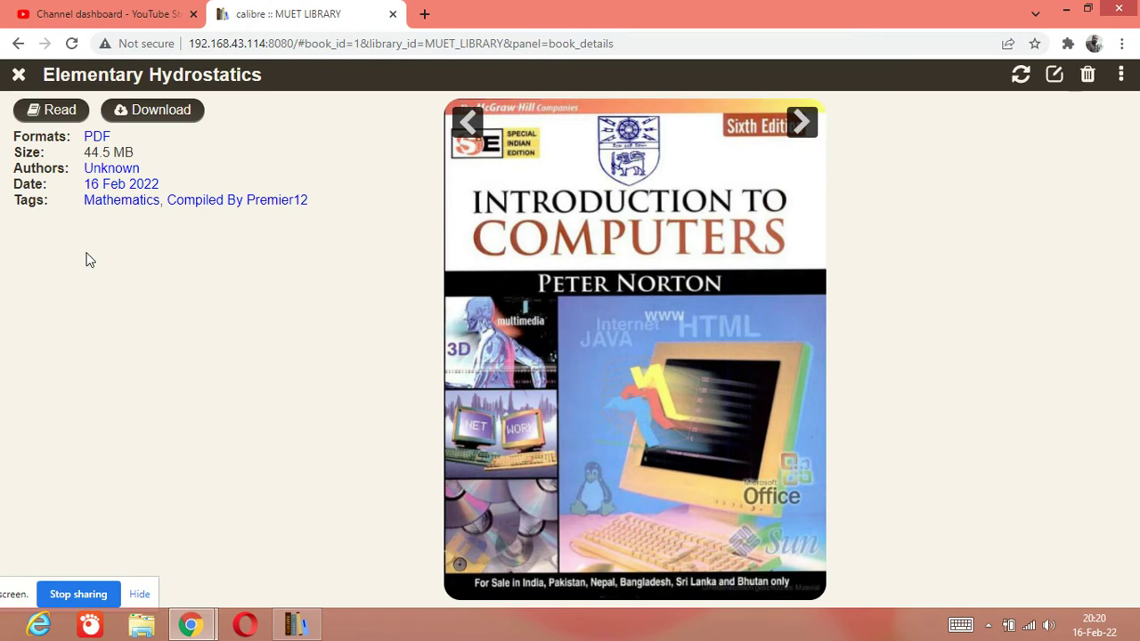
# Try to open the Elementary Hydrostatics book for reading in the browser, and go back to its details page.
pyautogui.click(60, 110)
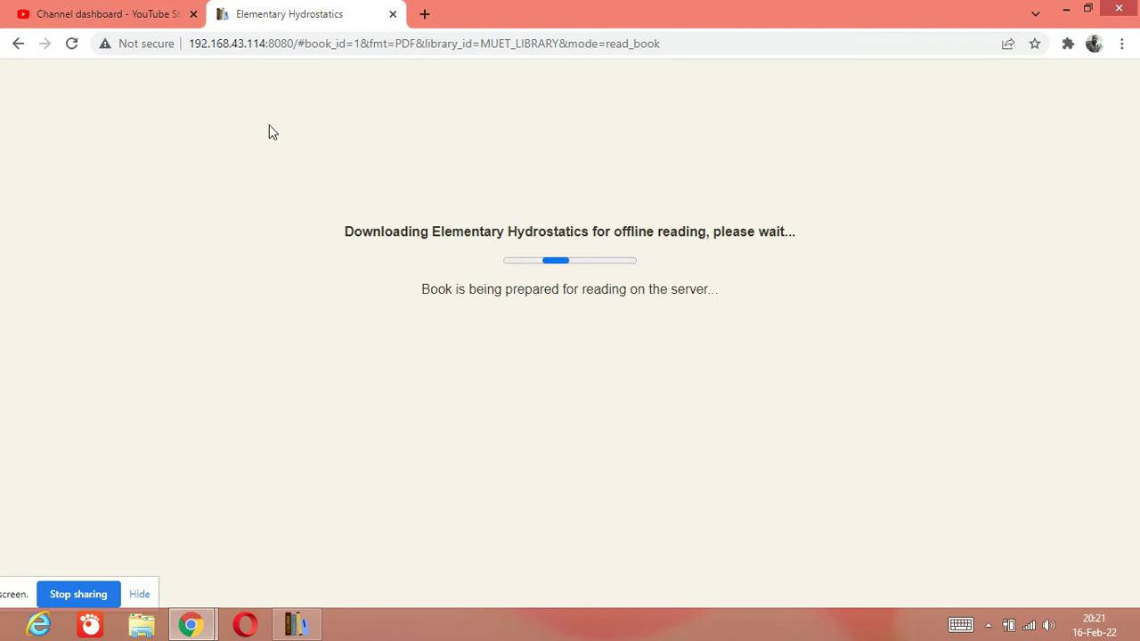
pyautogui.click(140, 14)
pyautogui.click(311, 9)
pyautogui.click(19, 44)
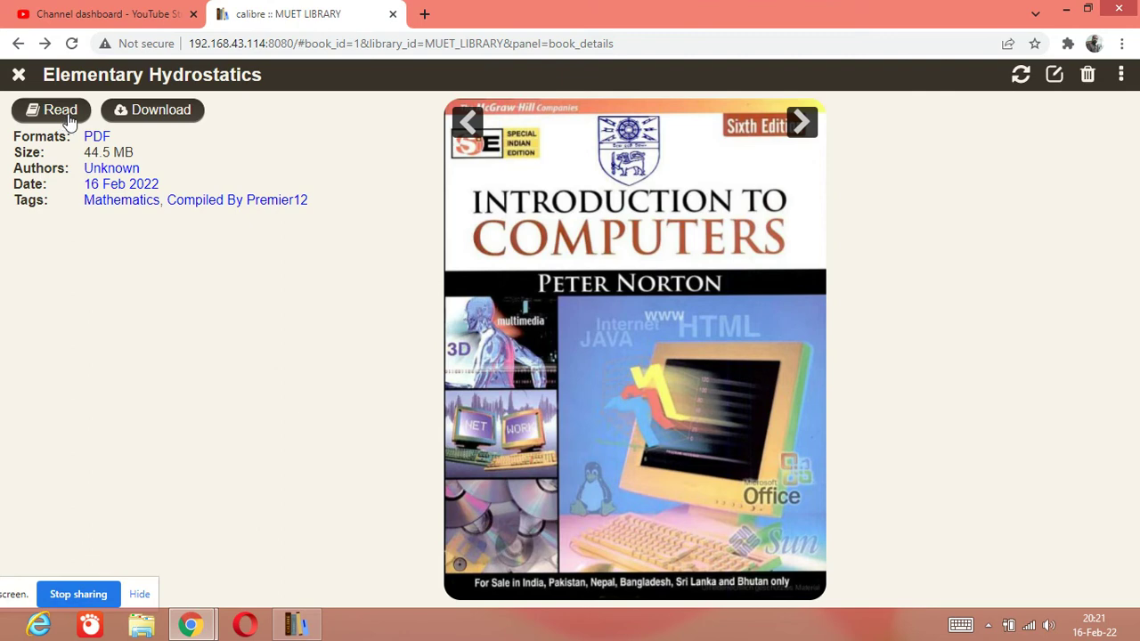
# Download the Elementary Hydrostatics book as a PDF and show the options for the downloaded file.
pyautogui.click(179, 117)
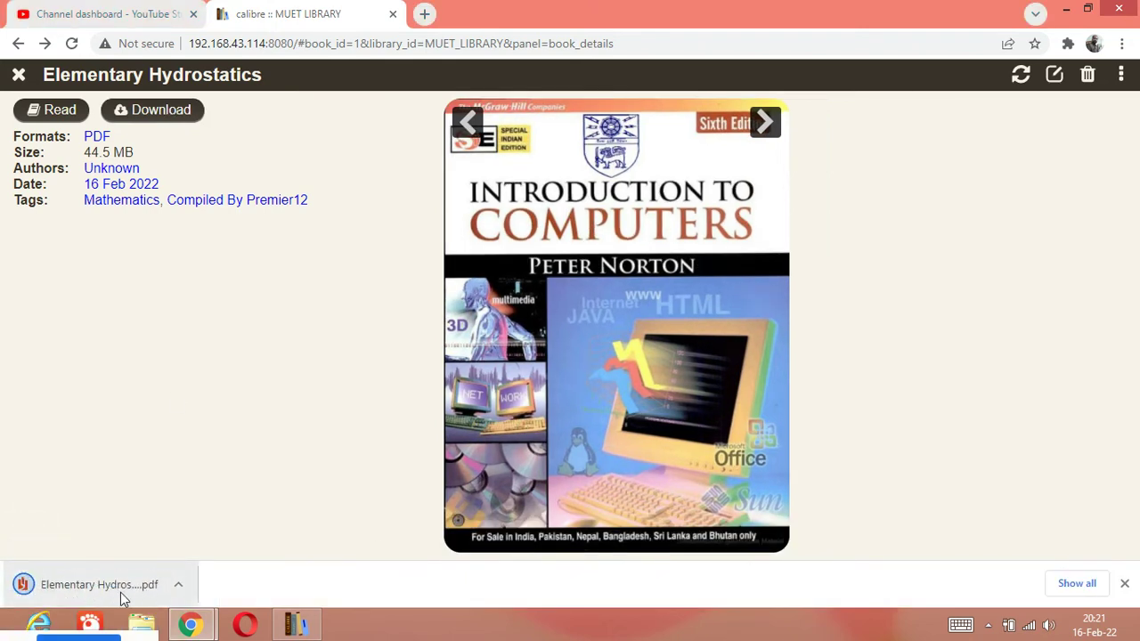
pyautogui.click(178, 588)
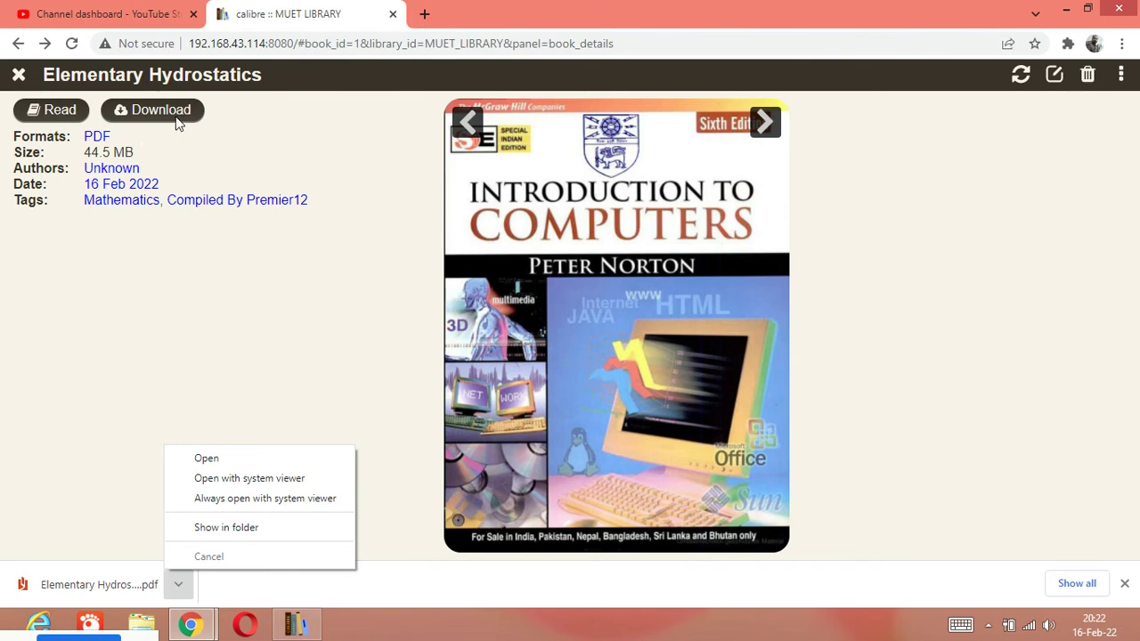
# Go back to the Content server's library selection page and switch to the calibre desktop window.
pyautogui.click(17, 43)
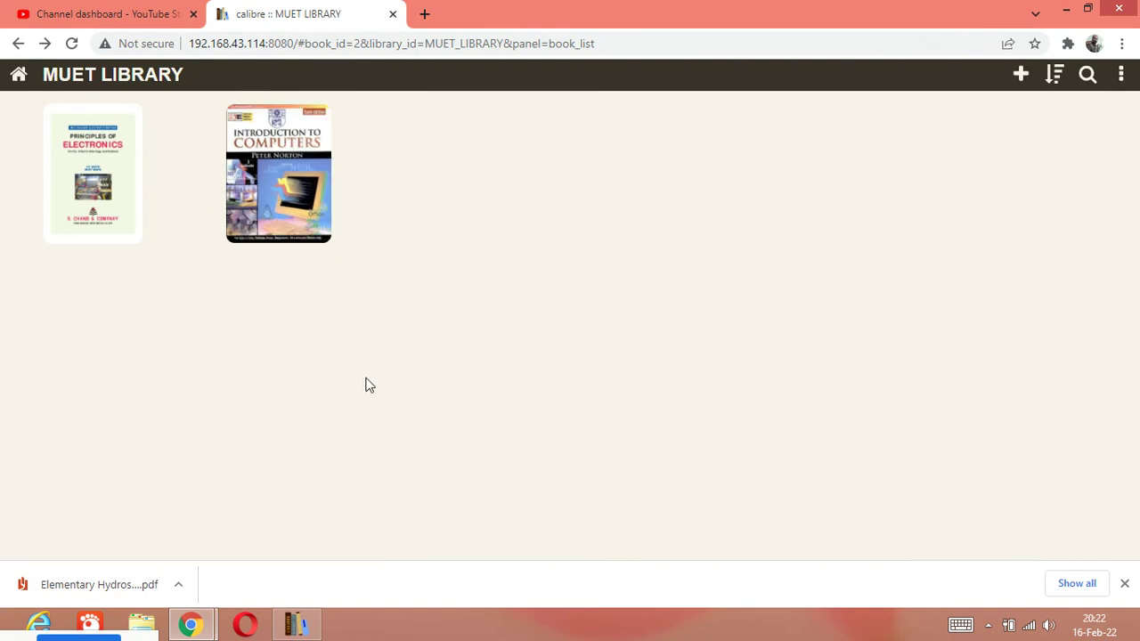
pyautogui.click(18, 44)
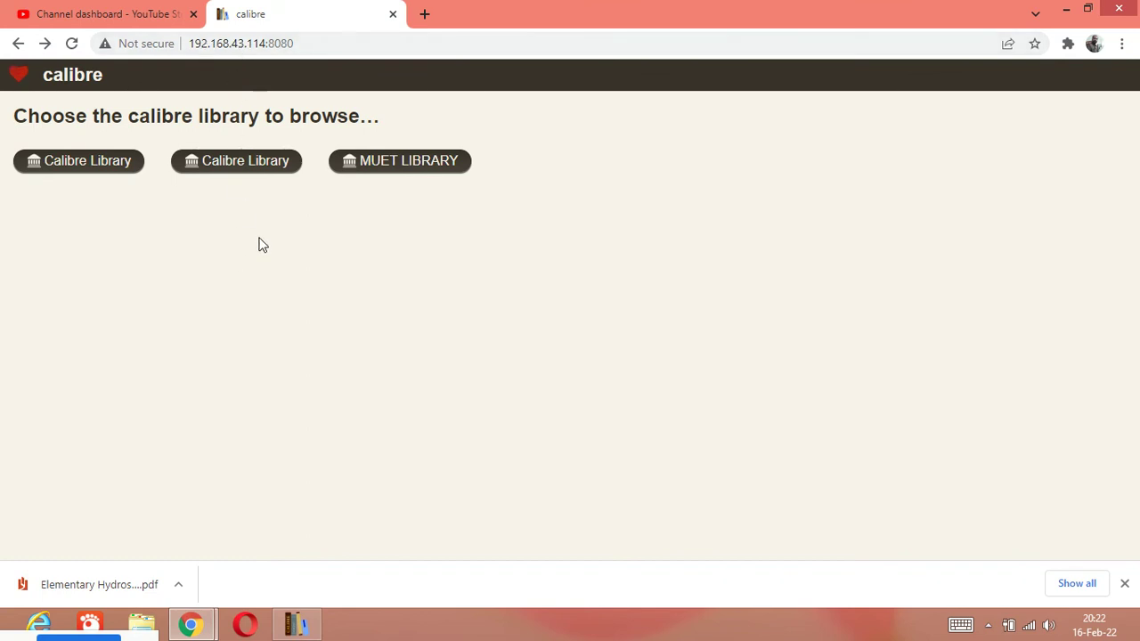
pyautogui.click(301, 627)
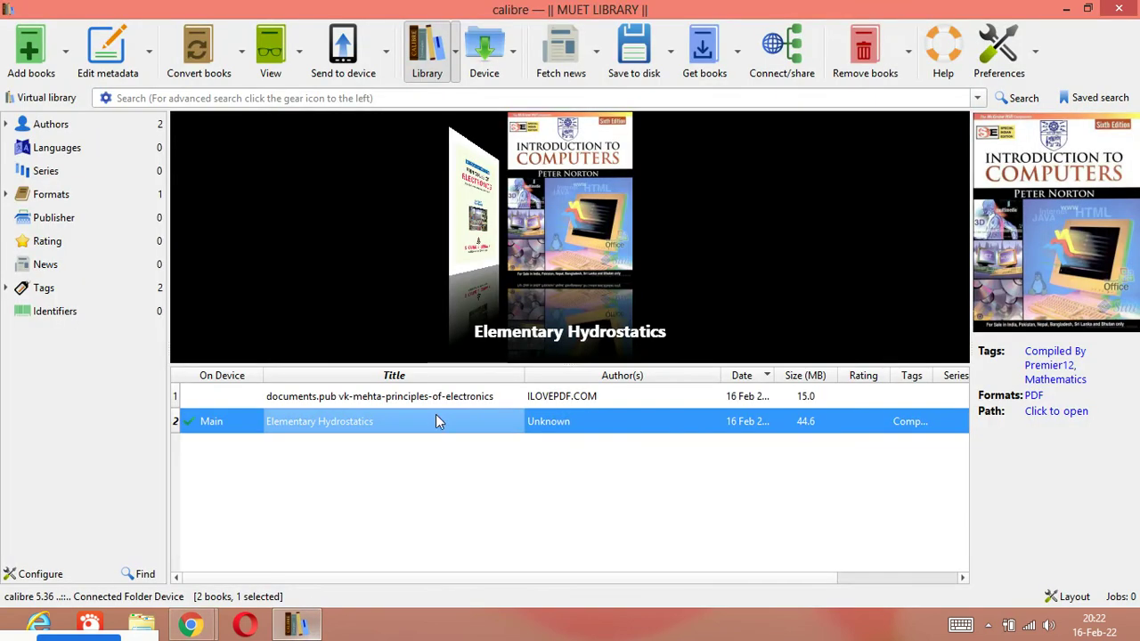